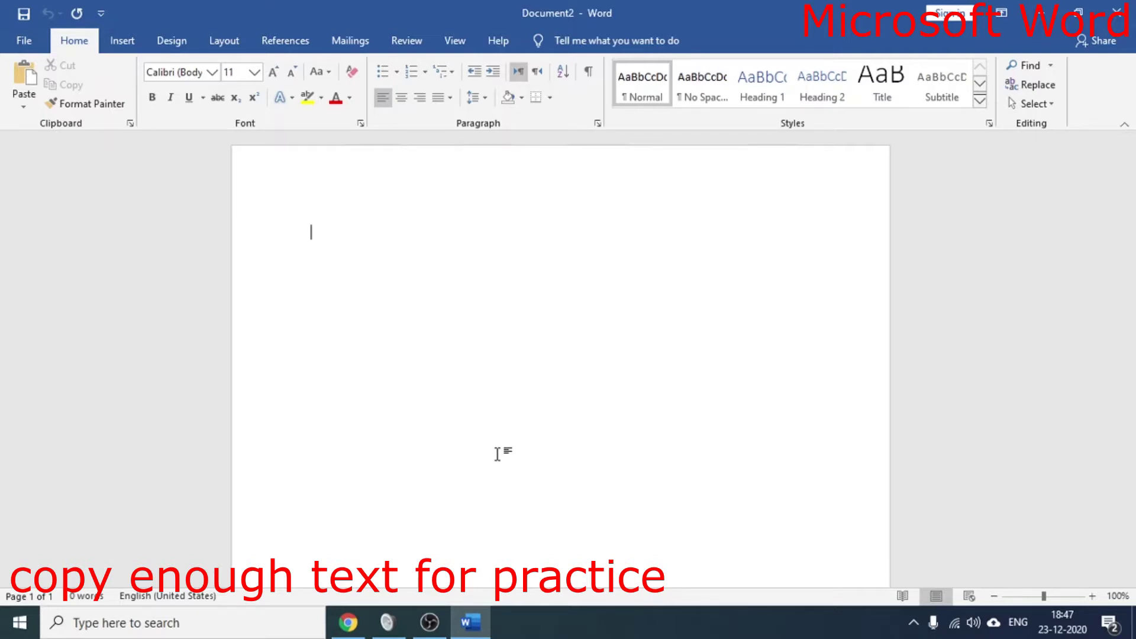
Open the Wikipedia Microsoft Word article (en.wikipedia.org/wiki/Microsoft_Word) in Chrome
click(348, 623)
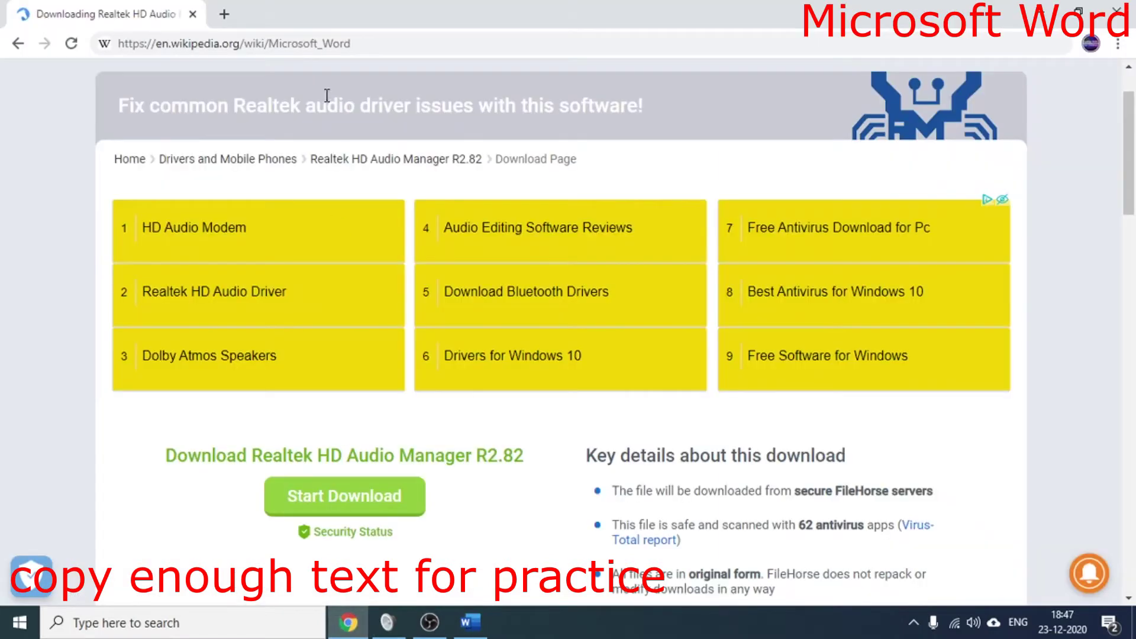
click(357, 48)
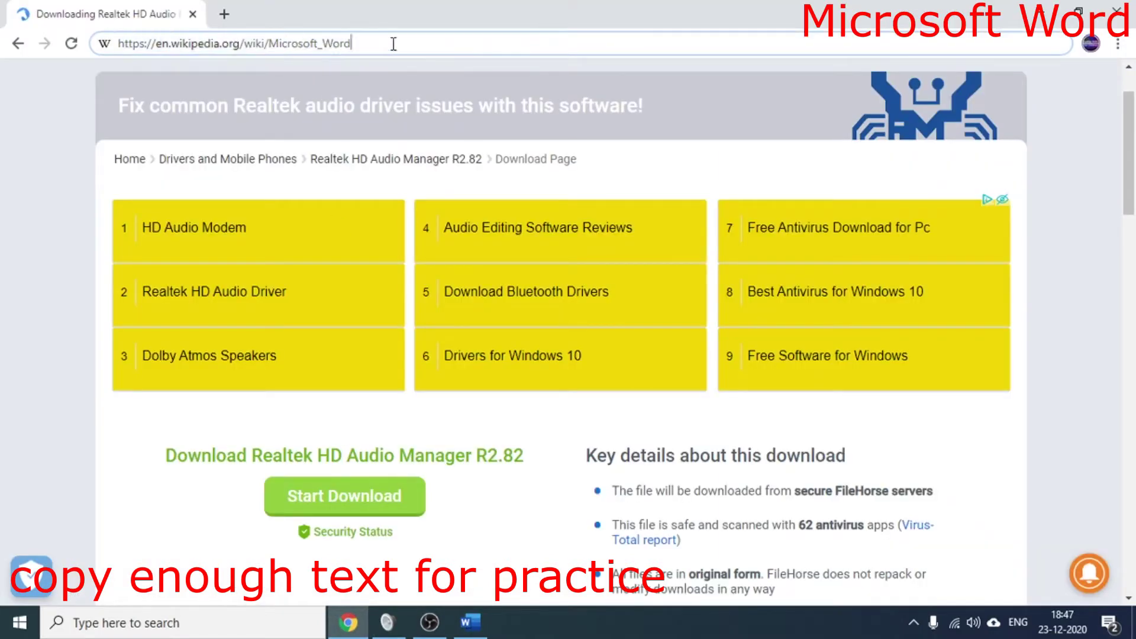
key(Return)
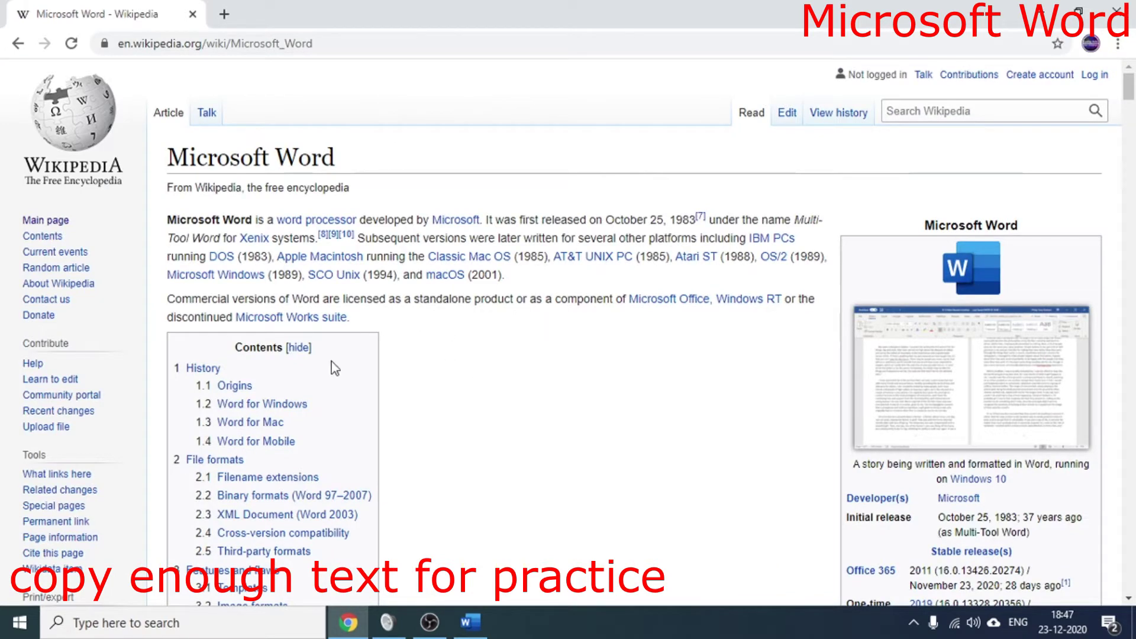
Select and copy the entire article text, then return to the blank Word document
key(ctrl+a)
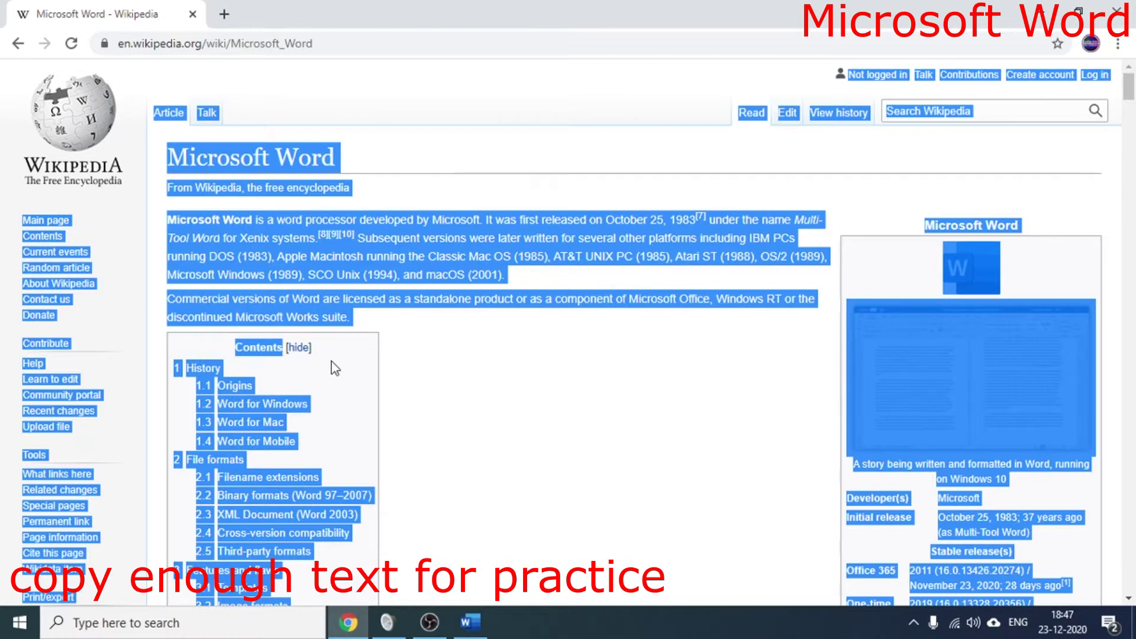
right_click(460, 277)
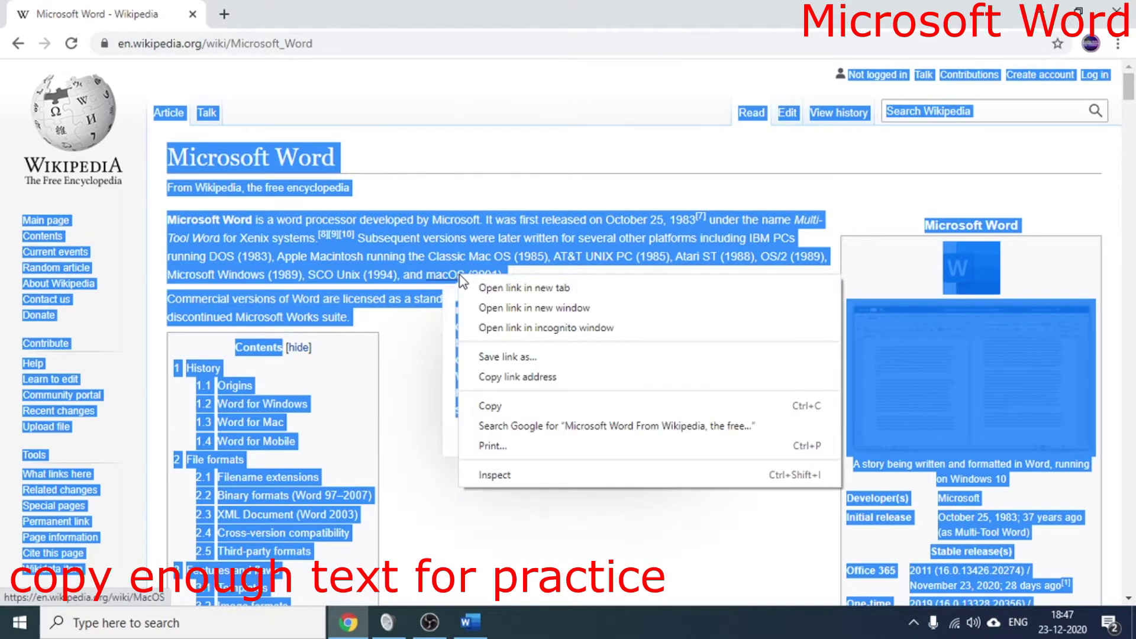
click(491, 408)
mouse_move(445, 275)
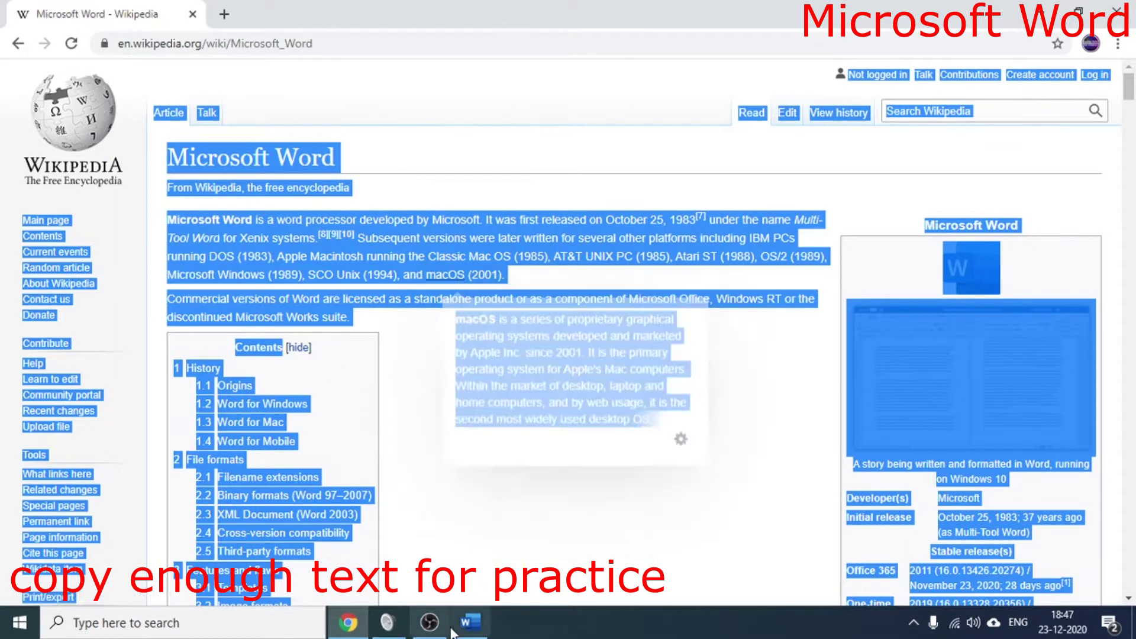
click(470, 624)
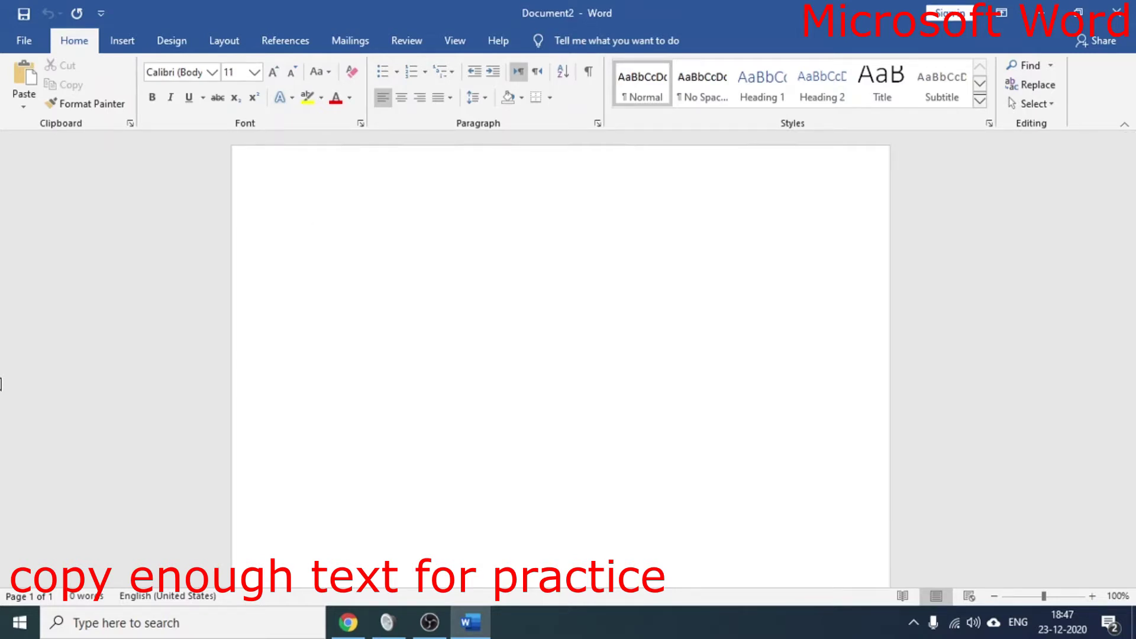
Paste the copied article through Paste Special as Unformatted Text
key(ctrl+alt+v)
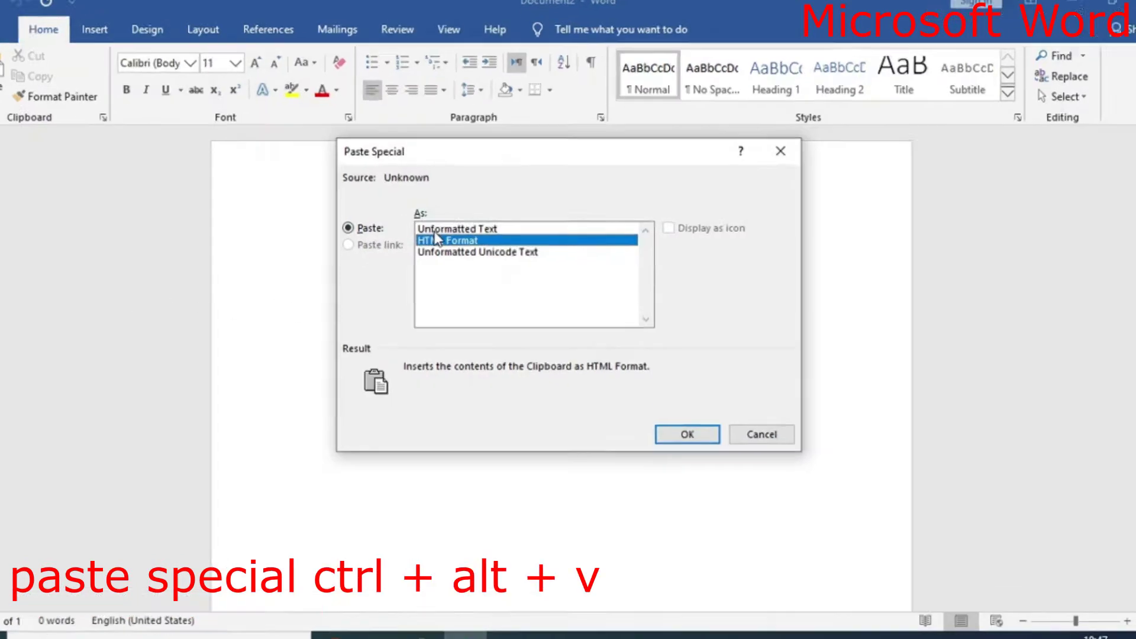
click(445, 229)
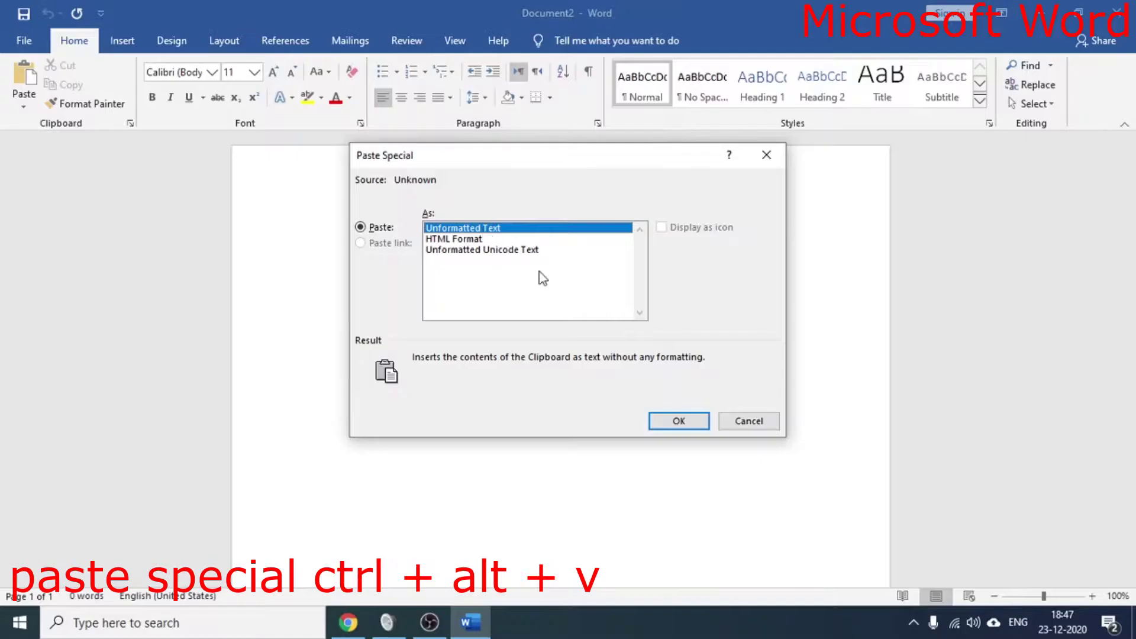
click(669, 423)
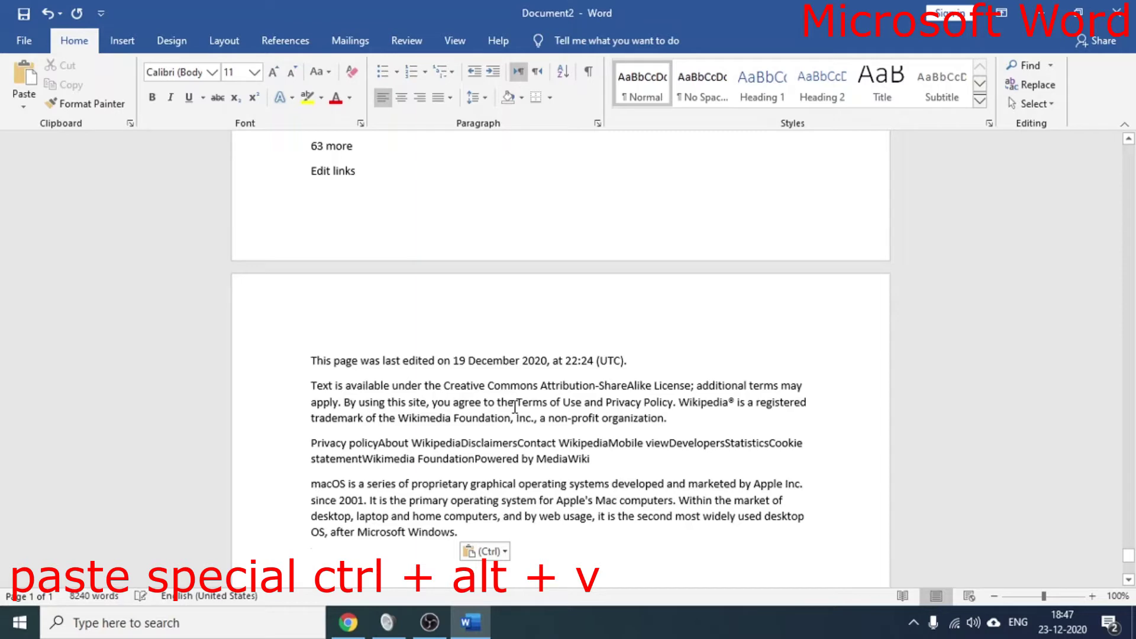
scroll(514, 407, up, 1)
scroll(514, 408, up, 5)
scroll(514, 406, up, 3)
scroll(513, 405, up, 3)
scroll(514, 403, up, 3)
scroll(513, 401, up, 4)
scroll(532, 444, down, 10)
scroll(541, 480, down, 4)
scroll(541, 482, down, 5)
scroll(498, 503, down, 5)
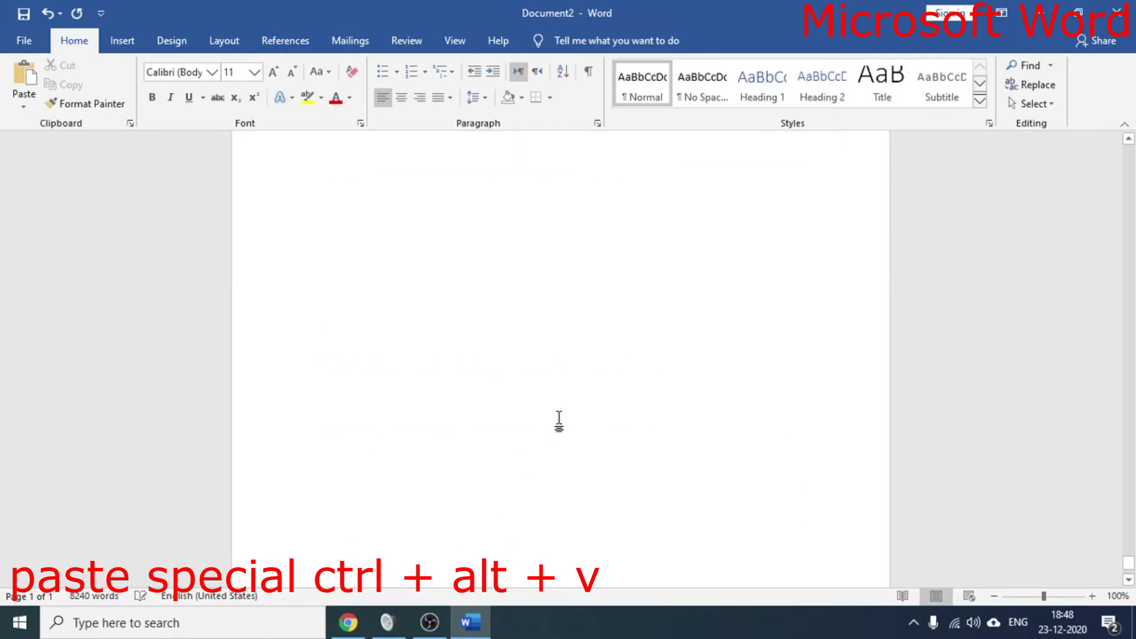
scroll(559, 422, up, 6)
scroll(558, 421, down, 10)
scroll(681, 474, down, 4)
scroll(706, 483, up, 2)
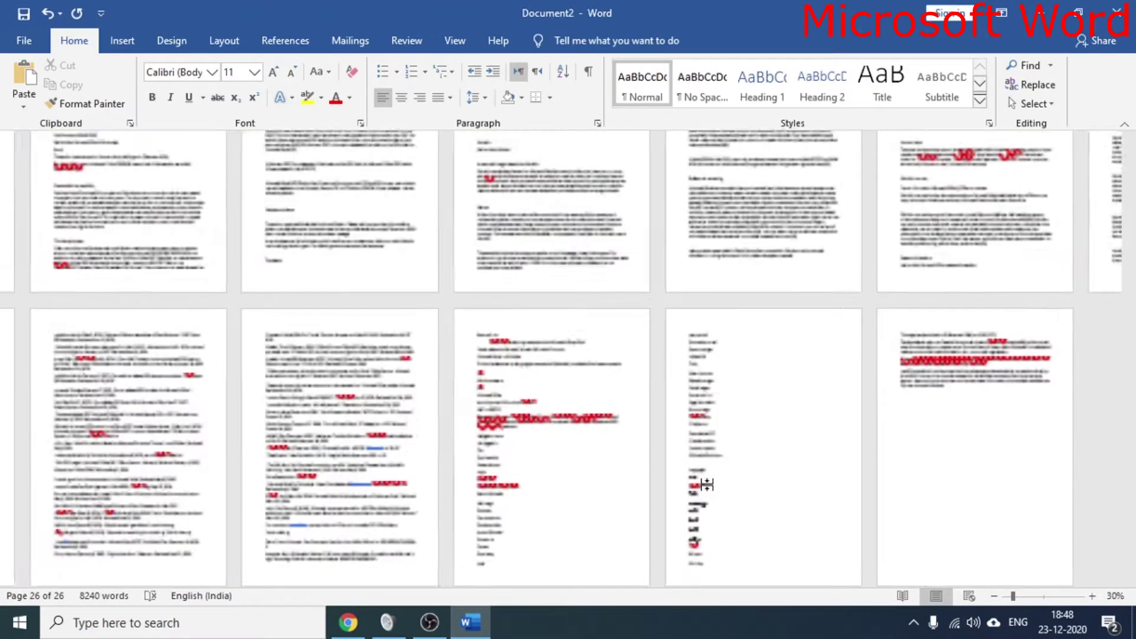
scroll(709, 485, down, 1)
scroll(708, 485, down, 1)
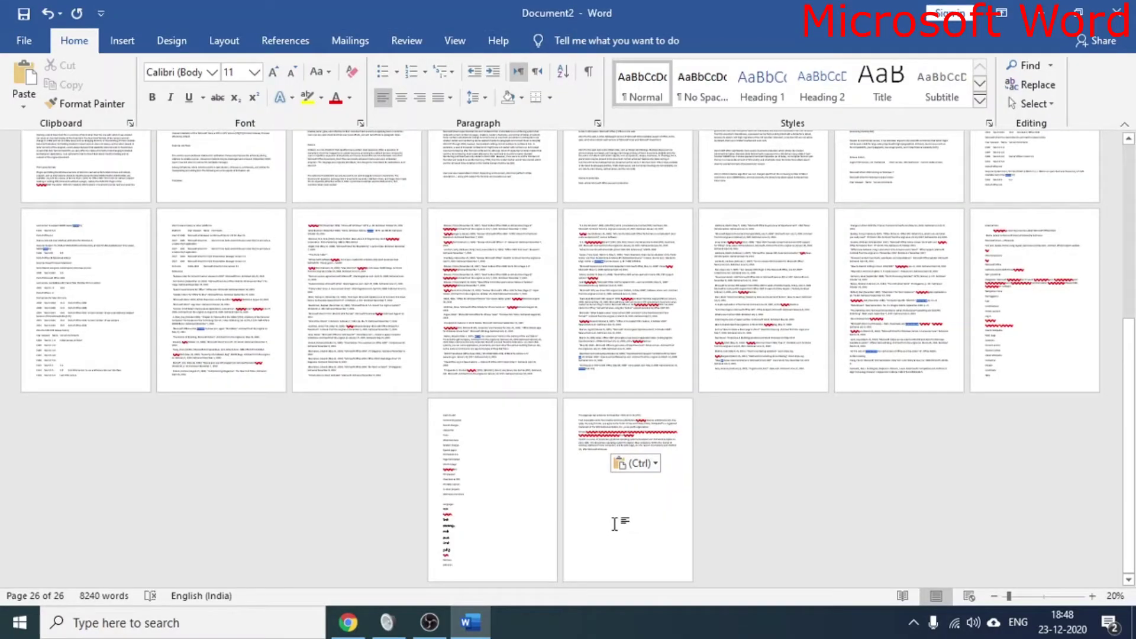
scroll(607, 524, up, 5)
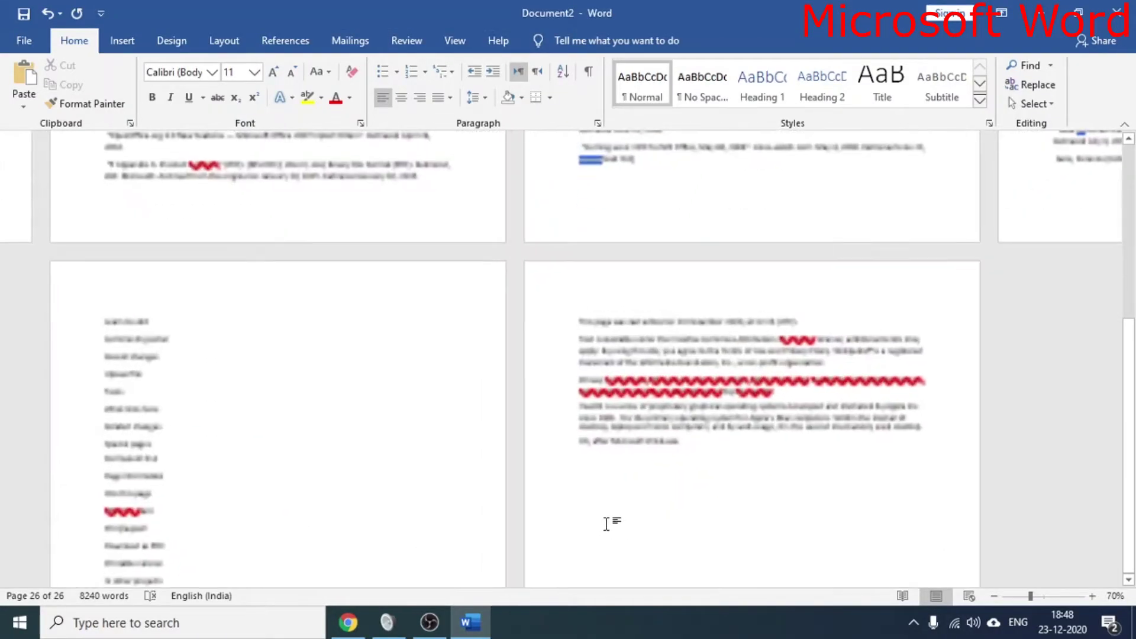
scroll(673, 496, down, 5)
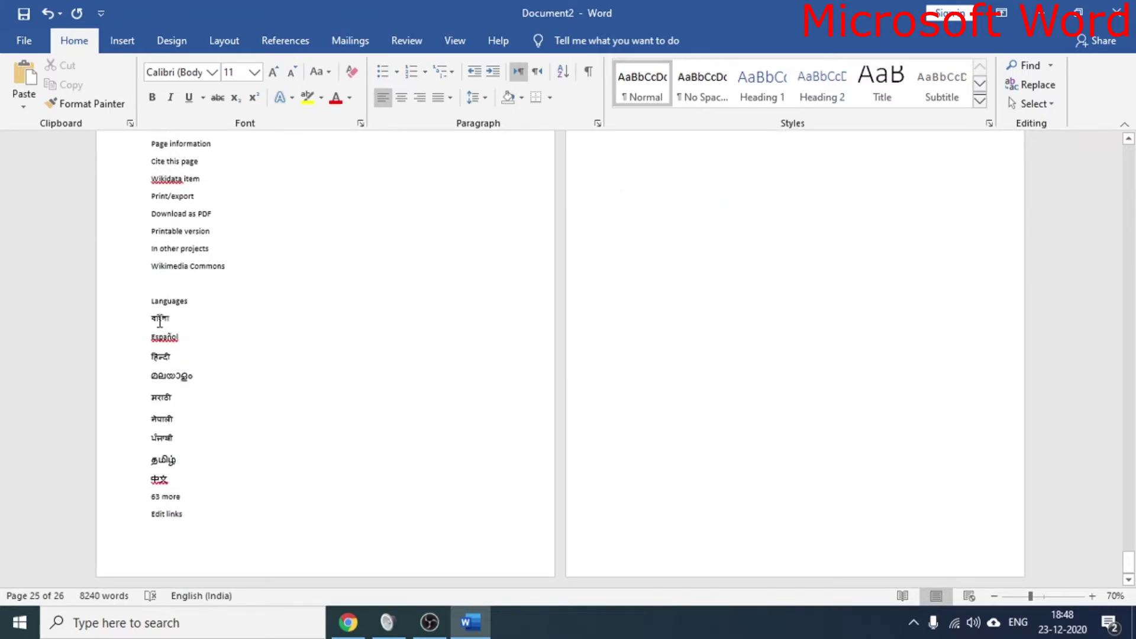
scroll(812, 421, up, 2)
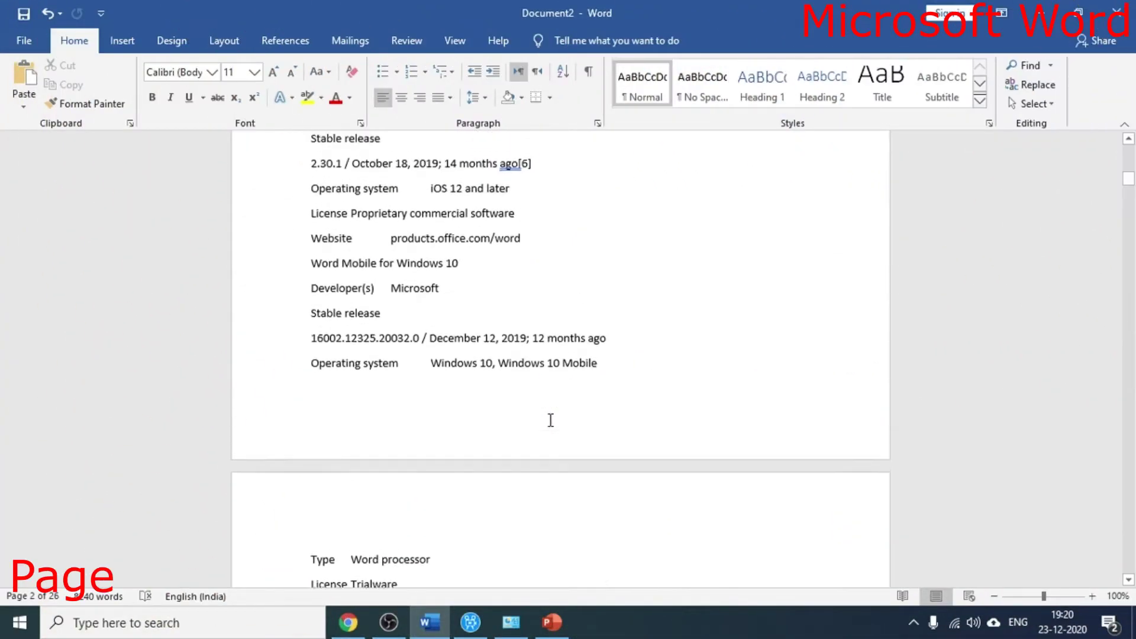
scroll(551, 419, up, 3)
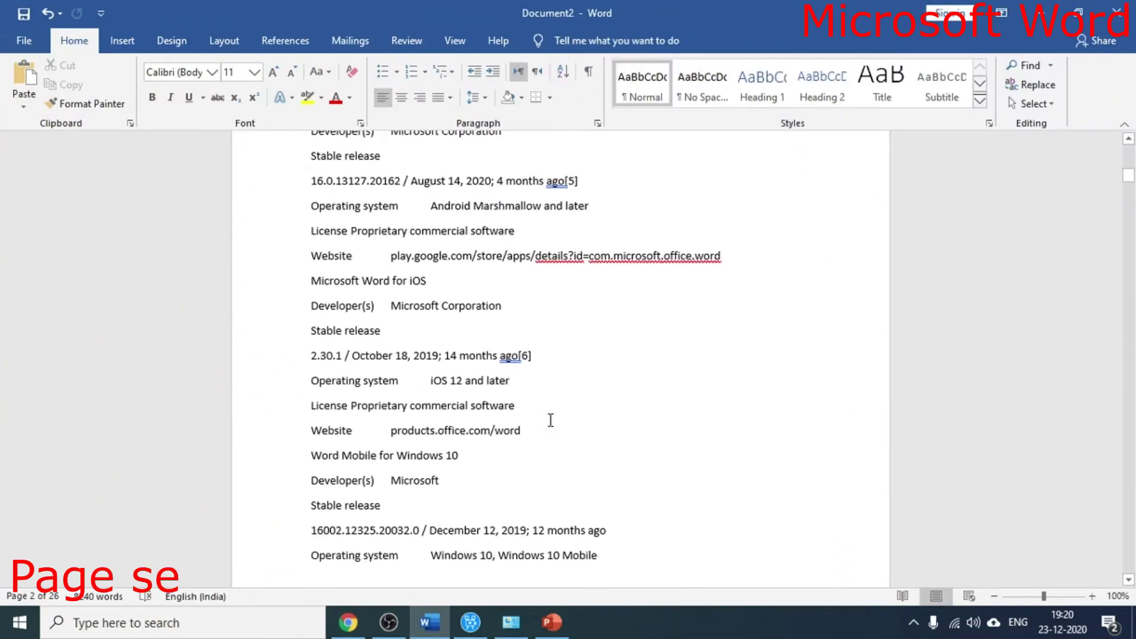
scroll(518, 393, up, 2)
scroll(507, 399, up, 3)
scroll(414, 296, up, 1)
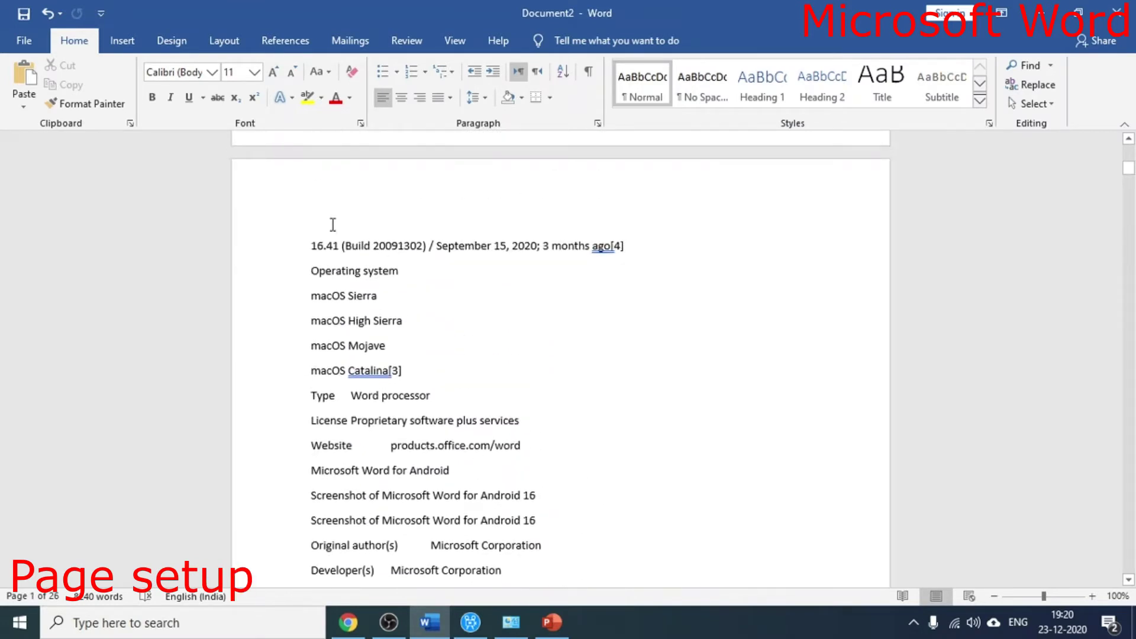
Switch the whole document from portrait to Landscape orientation in Page Setup
click(223, 43)
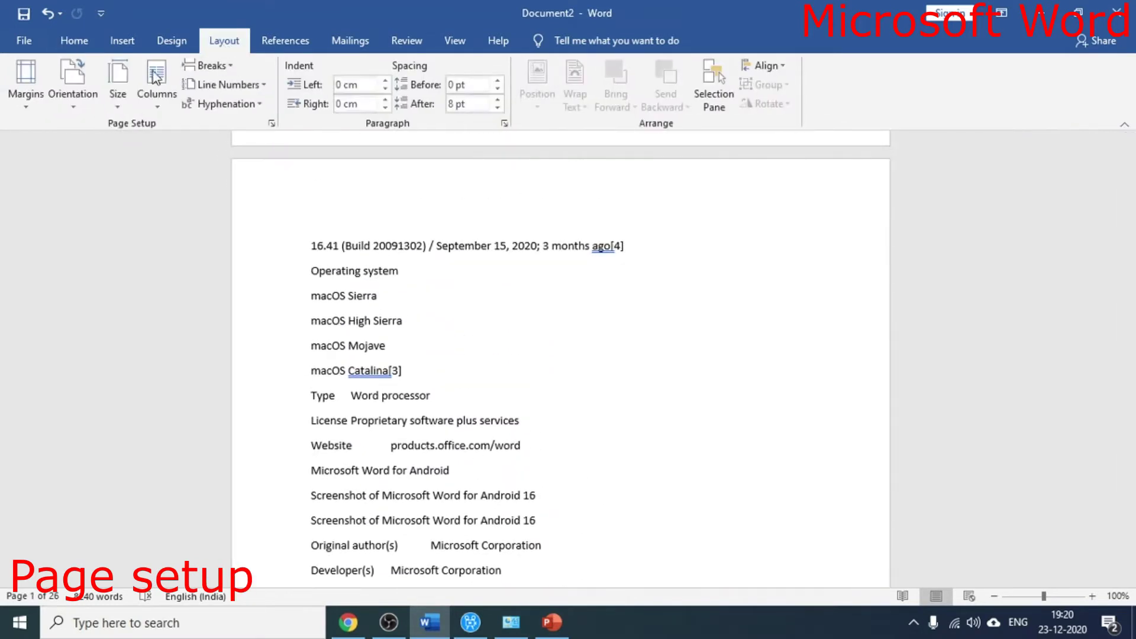
click(272, 125)
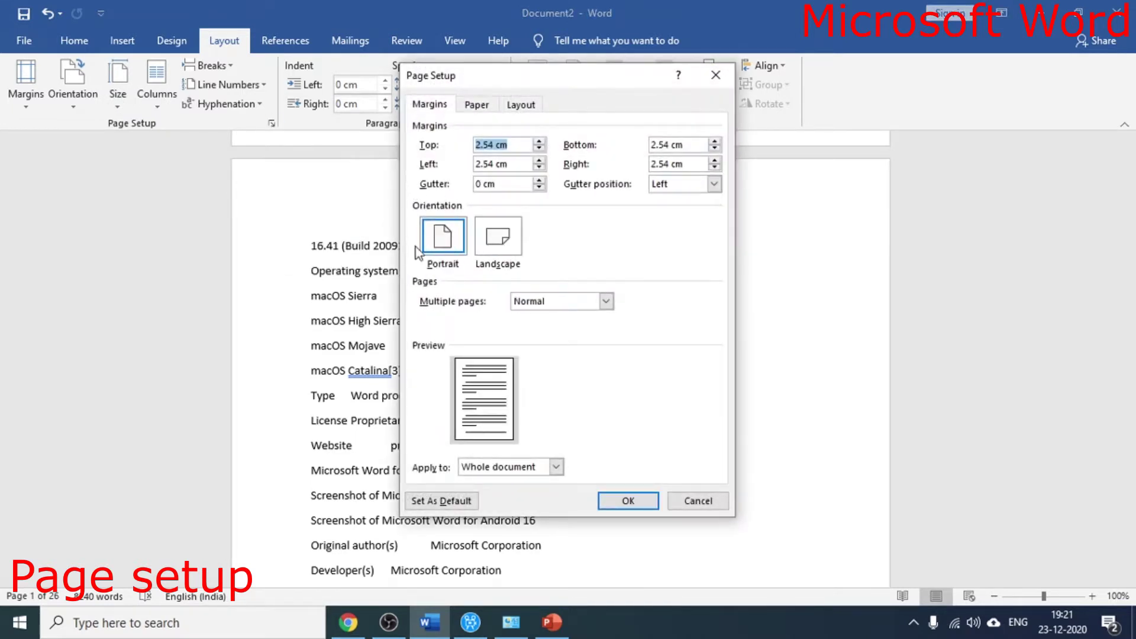
click(443, 248)
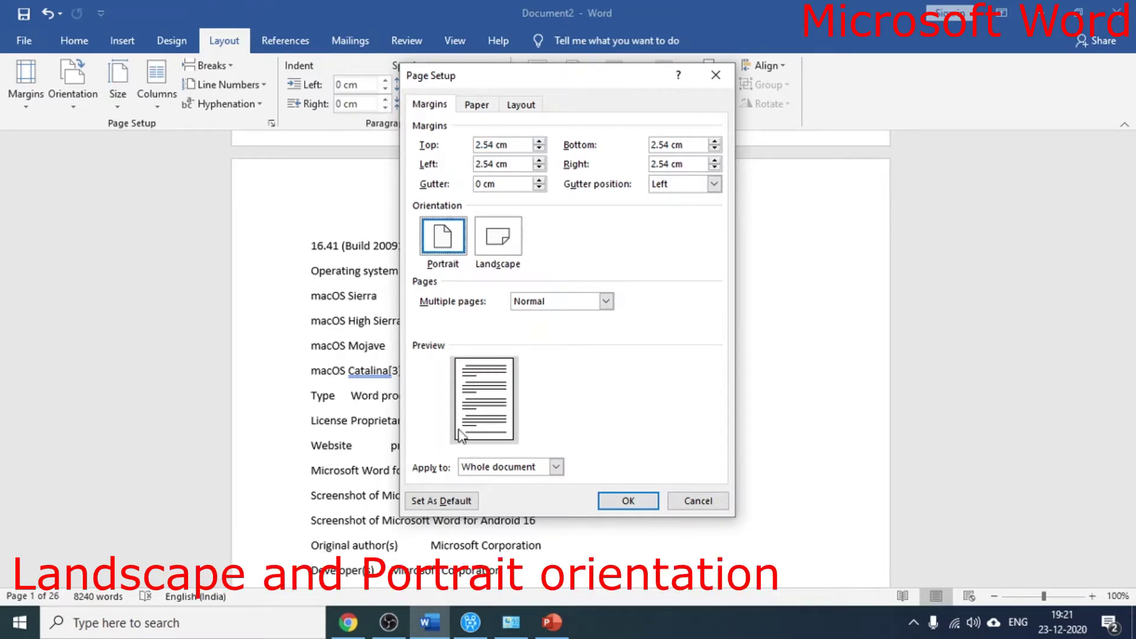
click(494, 248)
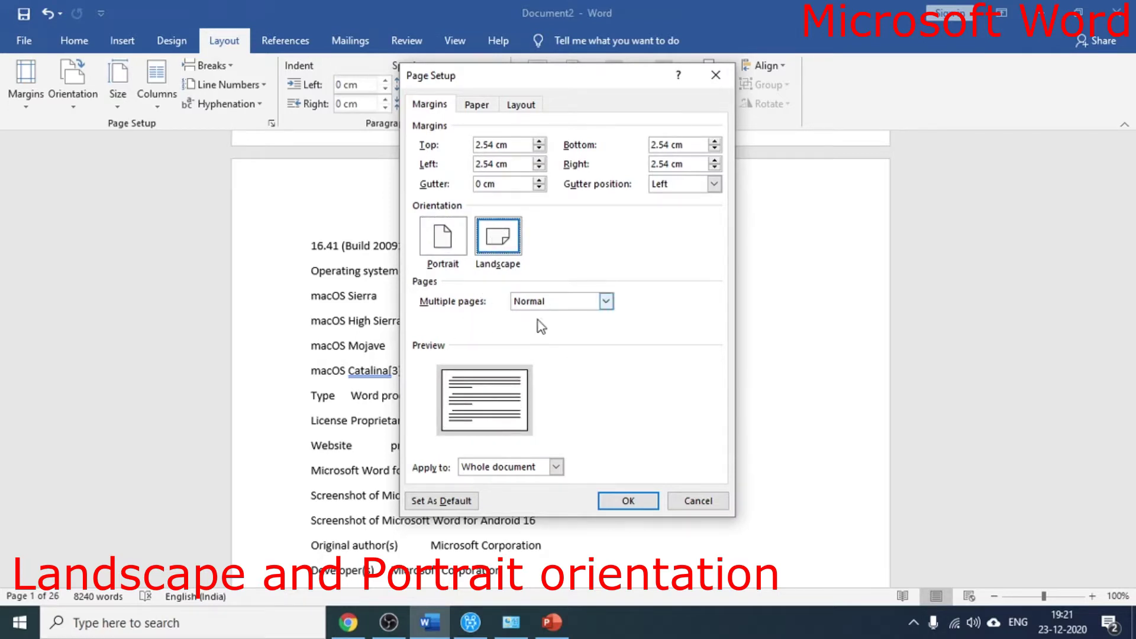
click(628, 502)
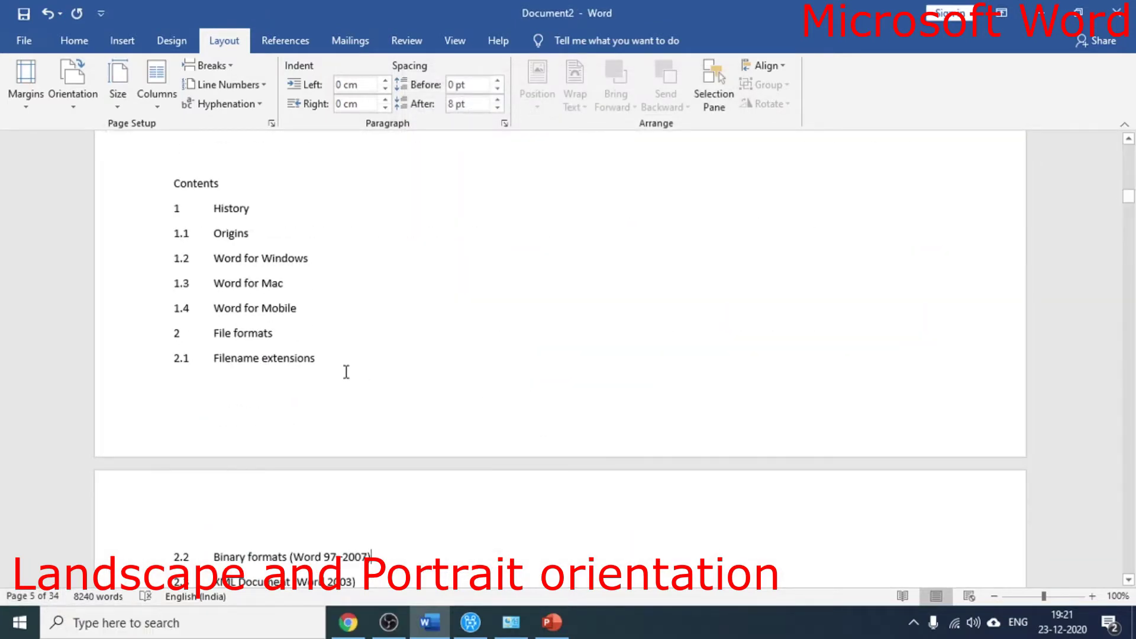
scroll(337, 403, up, 1)
scroll(337, 403, up, 2)
scroll(338, 403, up, 2)
scroll(337, 403, up, 1)
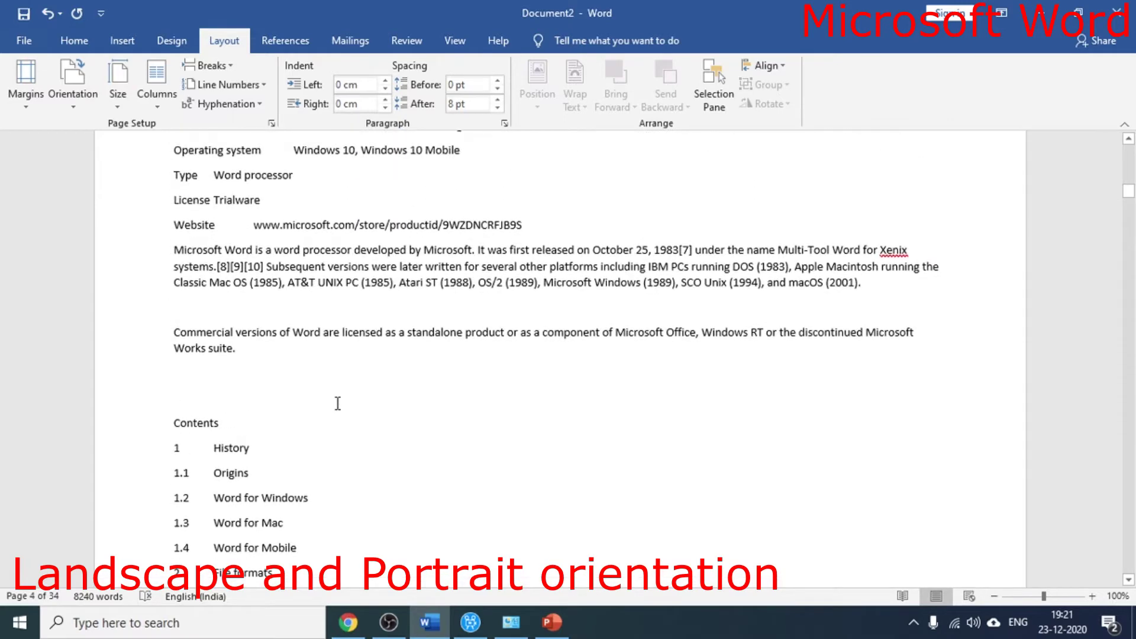
scroll(338, 403, up, 3)
ctrl+scroll(361, 396, down, 2)
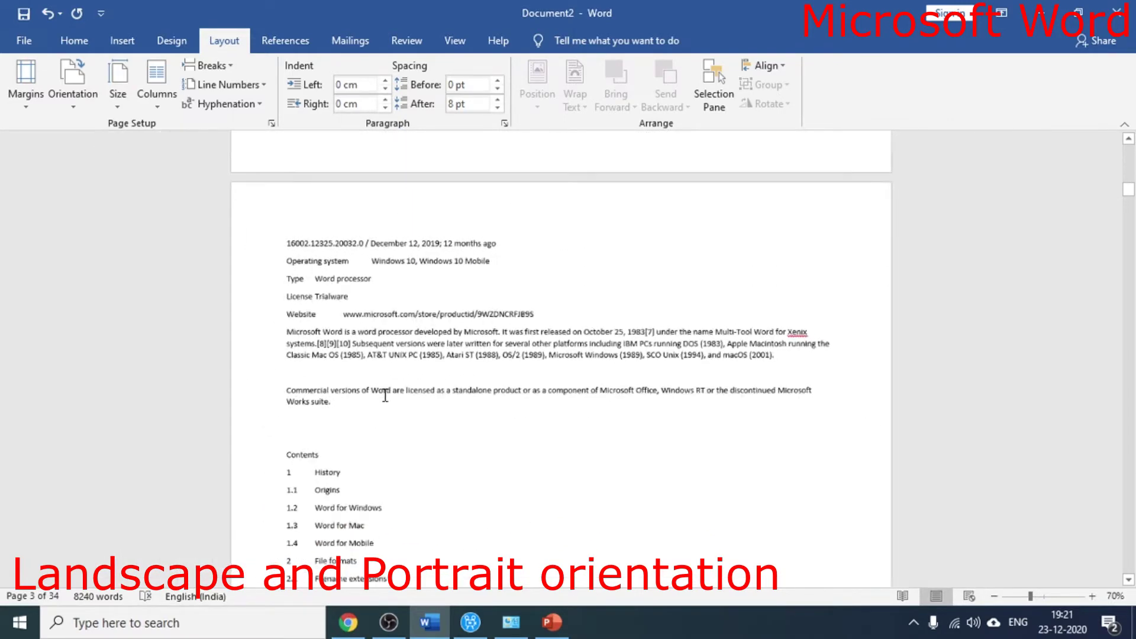
ctrl+scroll(385, 391, down, 5)
ctrl+scroll(781, 447, down, 2)
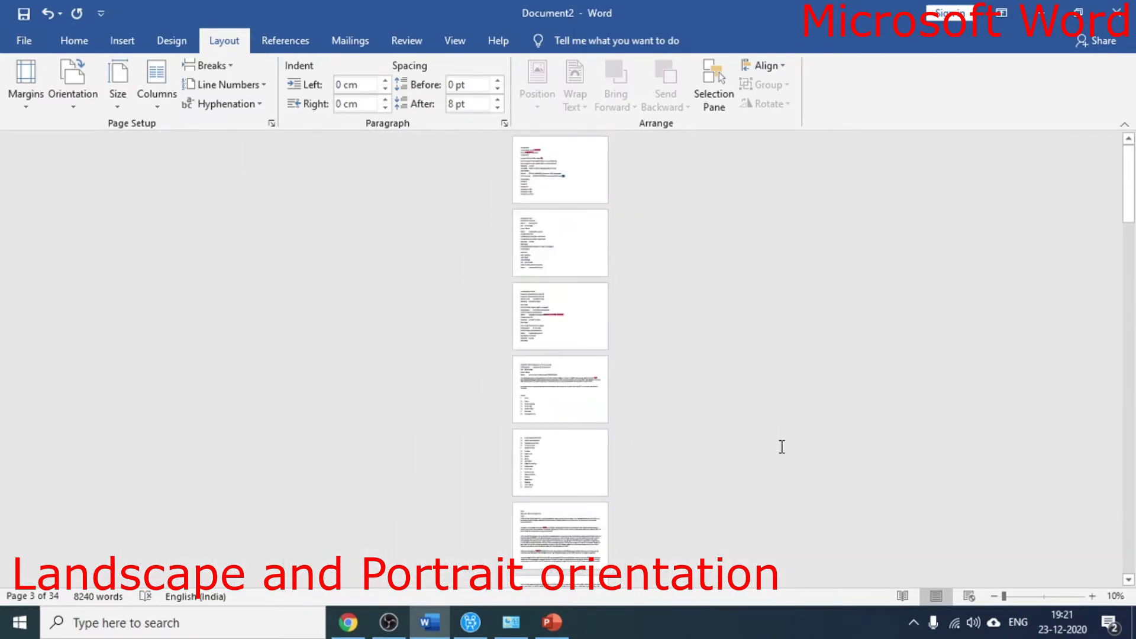
ctrl+scroll(705, 447, up, 5)
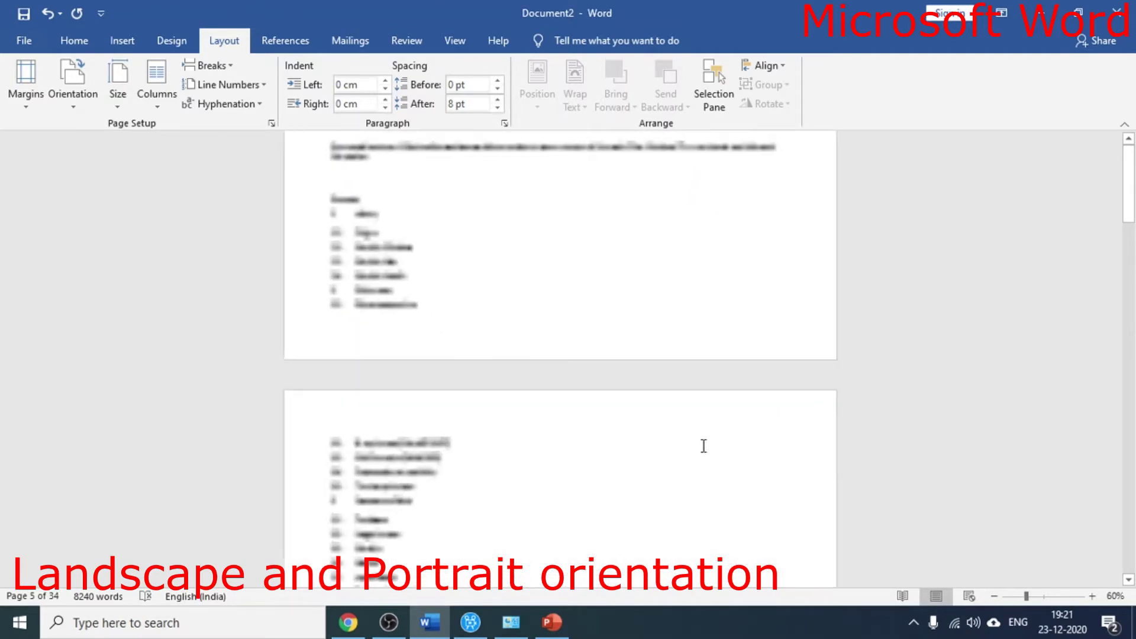
ctrl+scroll(704, 446, up, 4)
scroll(589, 421, up, 3)
scroll(585, 414, up, 3)
scroll(585, 414, up, 2)
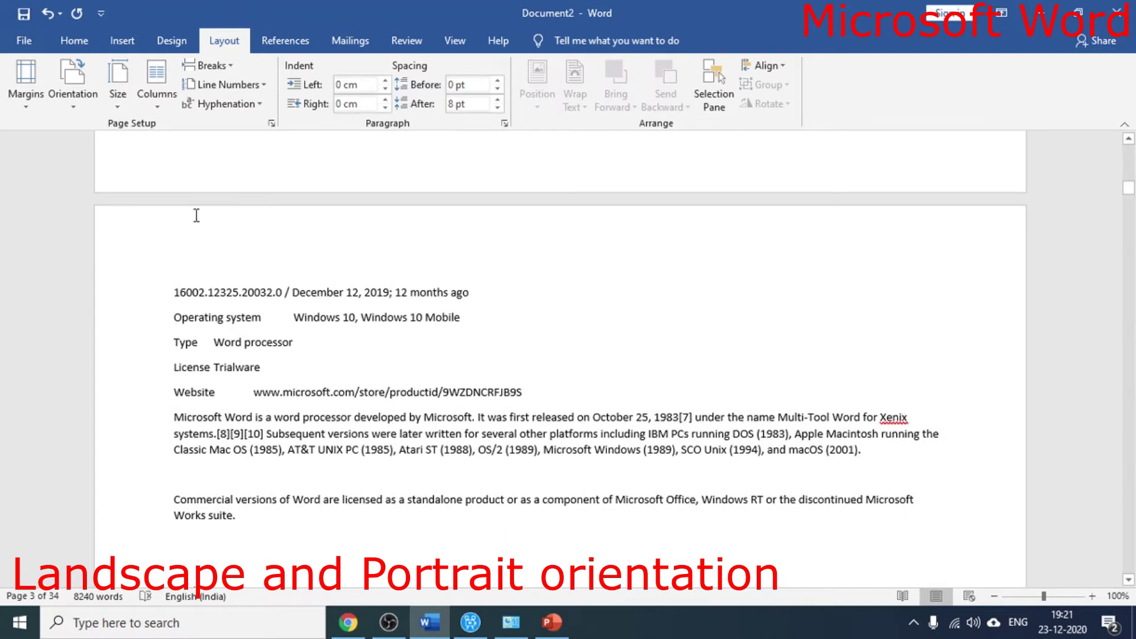
Restore portrait orientation and decrease the right margin in Page Setup
click(272, 128)
click(441, 240)
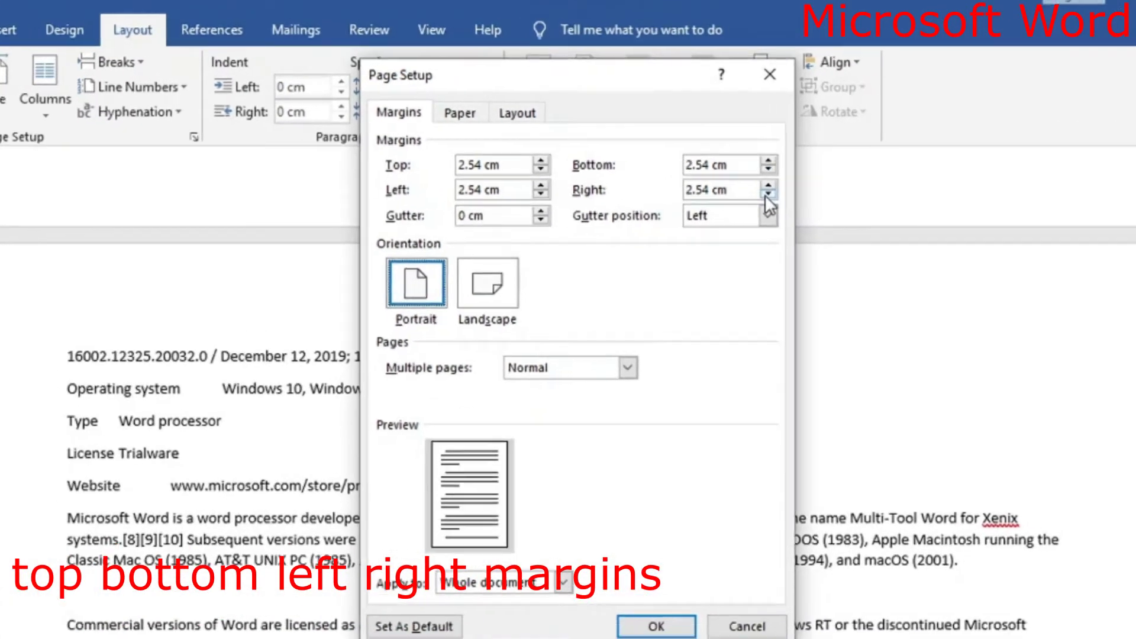
click(714, 168)
click(714, 168)
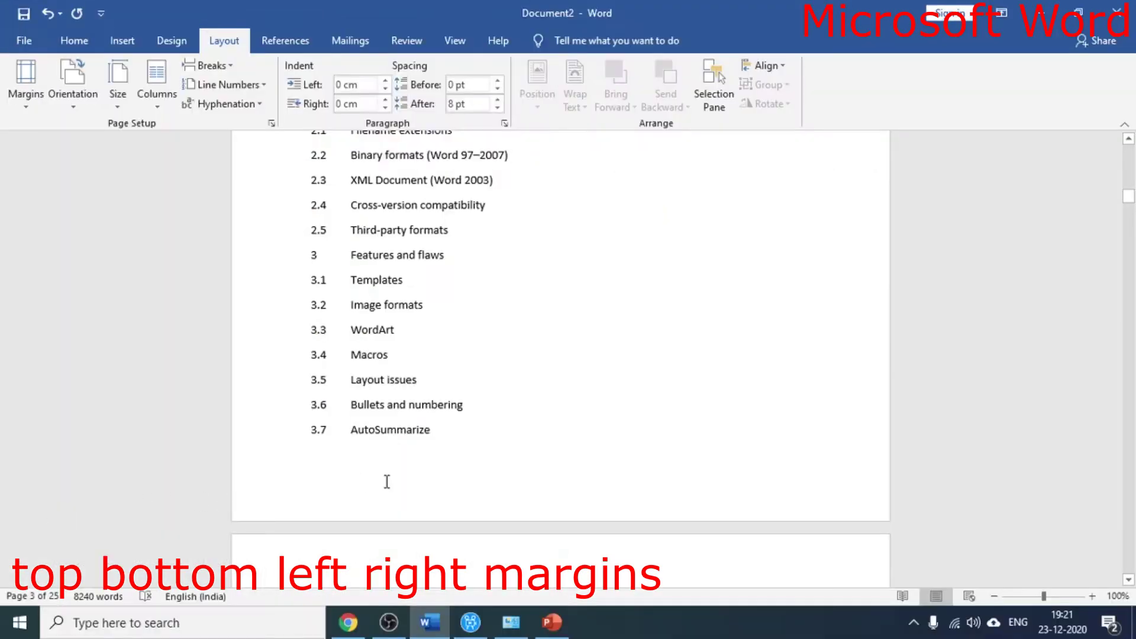
Scroll through the document and bring up Page Setup again
scroll(236, 507, down, 2)
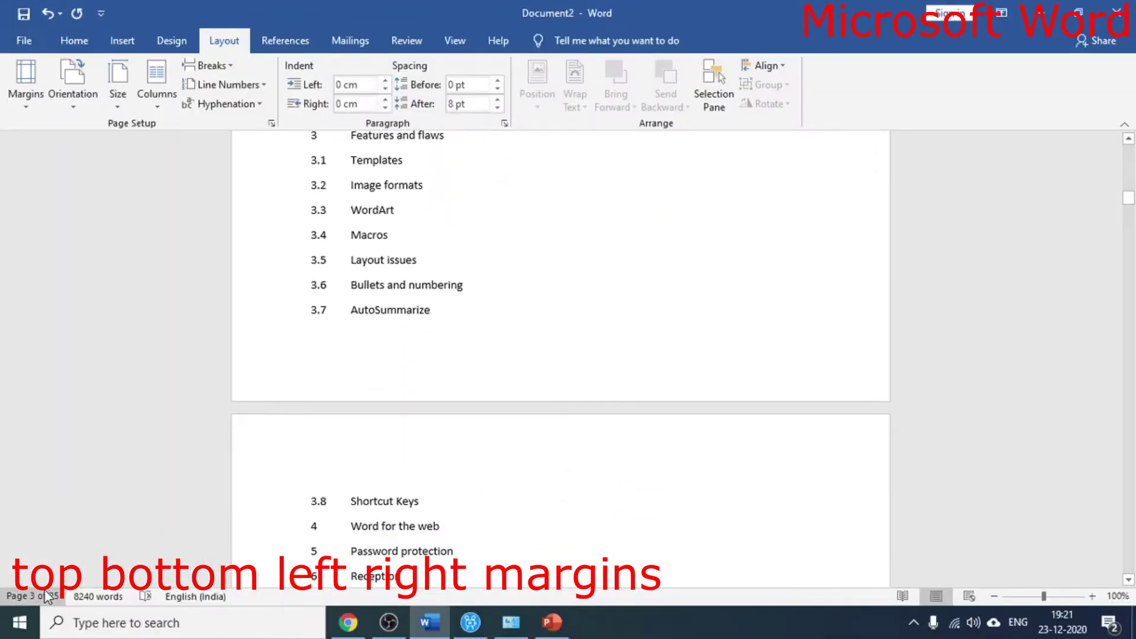
scroll(331, 536, down, 3)
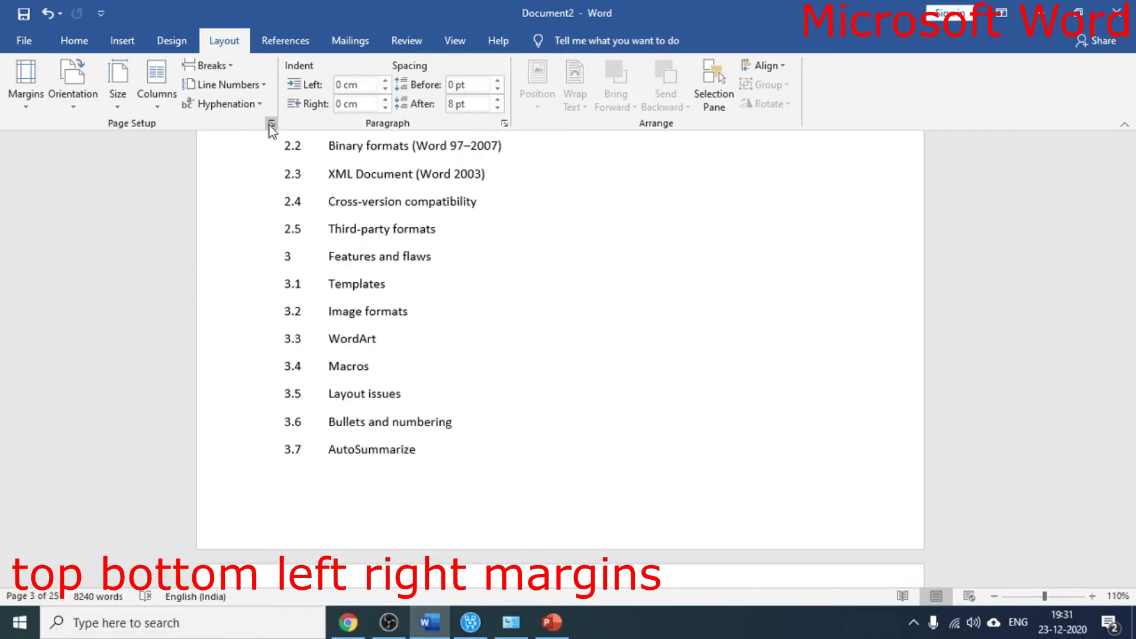
click(271, 124)
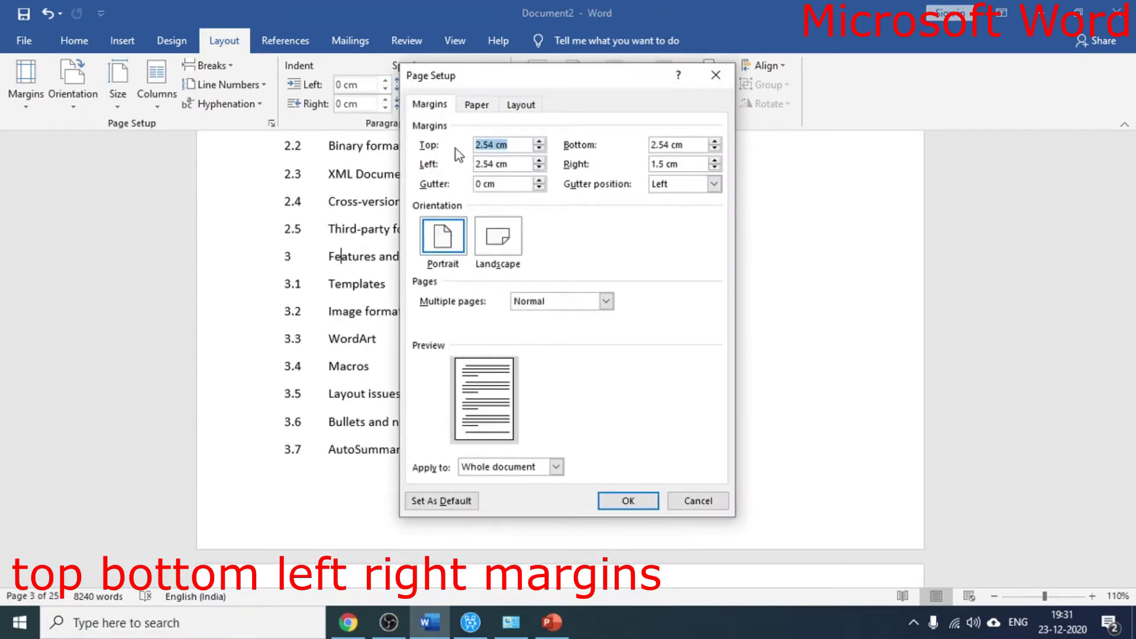
Change the paper size from A4 to Legal (21.59 × 35.56 cm) for the whole document
click(476, 106)
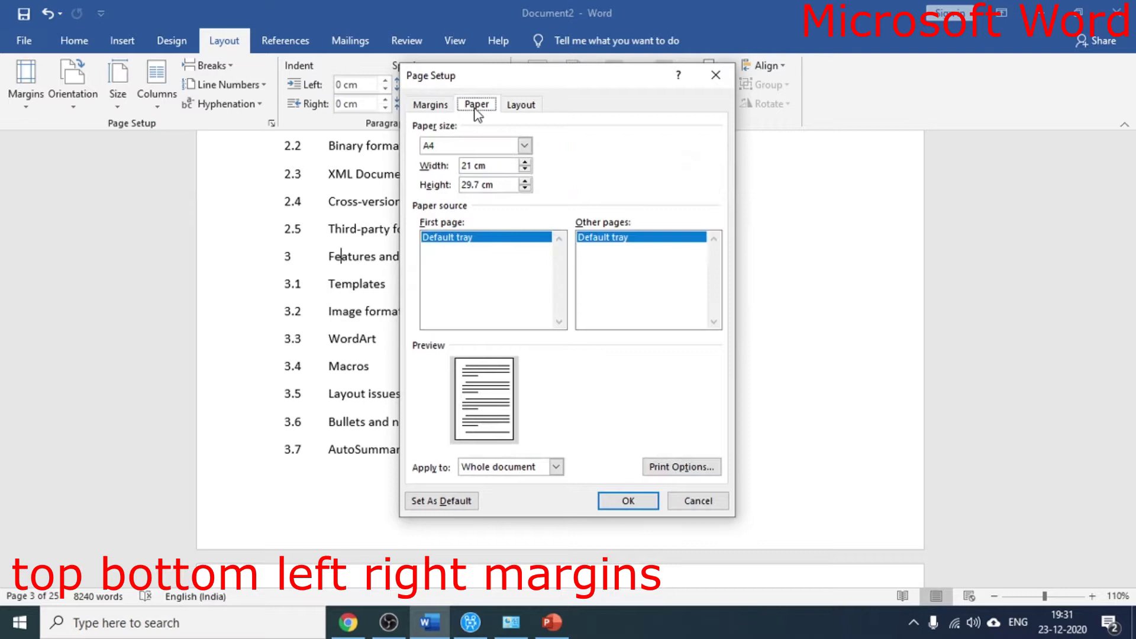
click(430, 146)
click(430, 161)
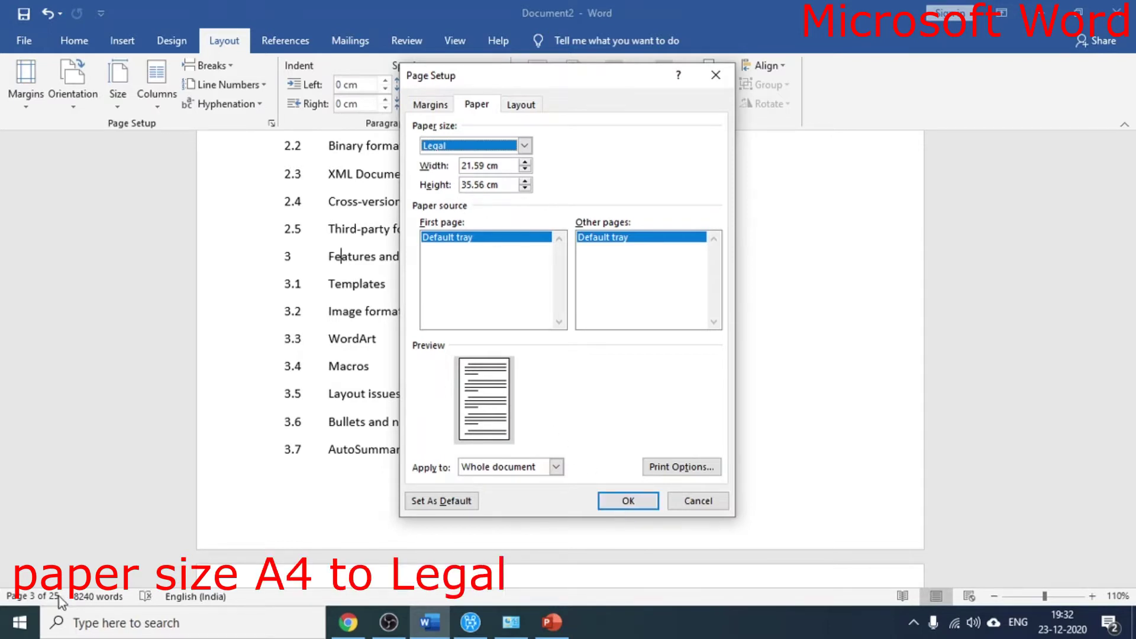
click(620, 503)
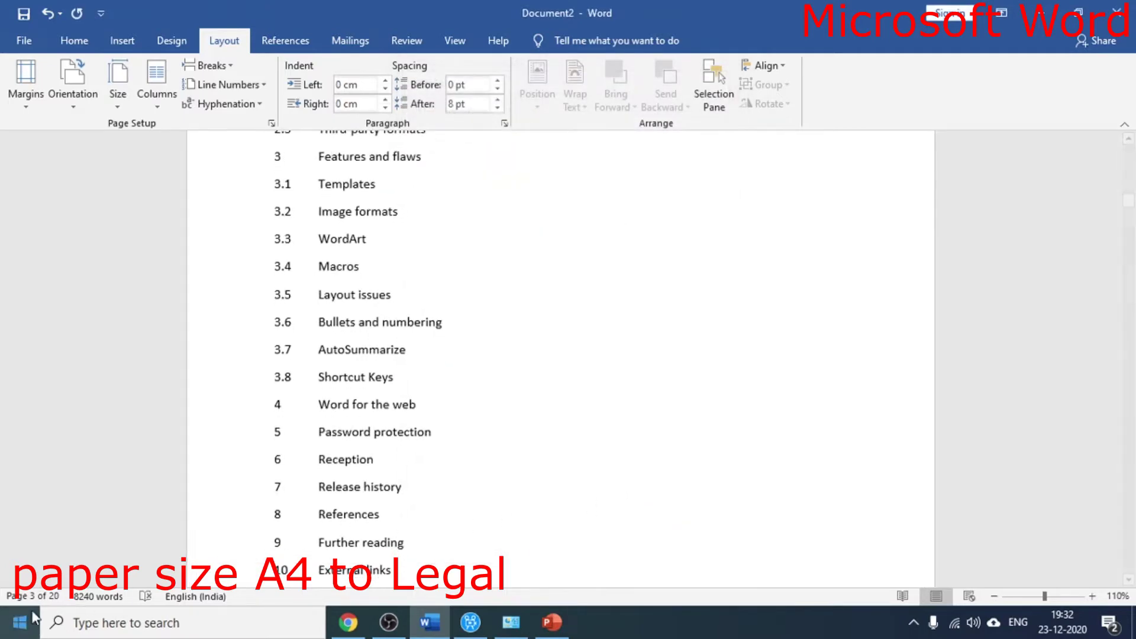
Insert a page break just before the Contents heading
scroll(465, 472, up, 3)
scroll(465, 472, up, 8)
scroll(465, 472, up, 1)
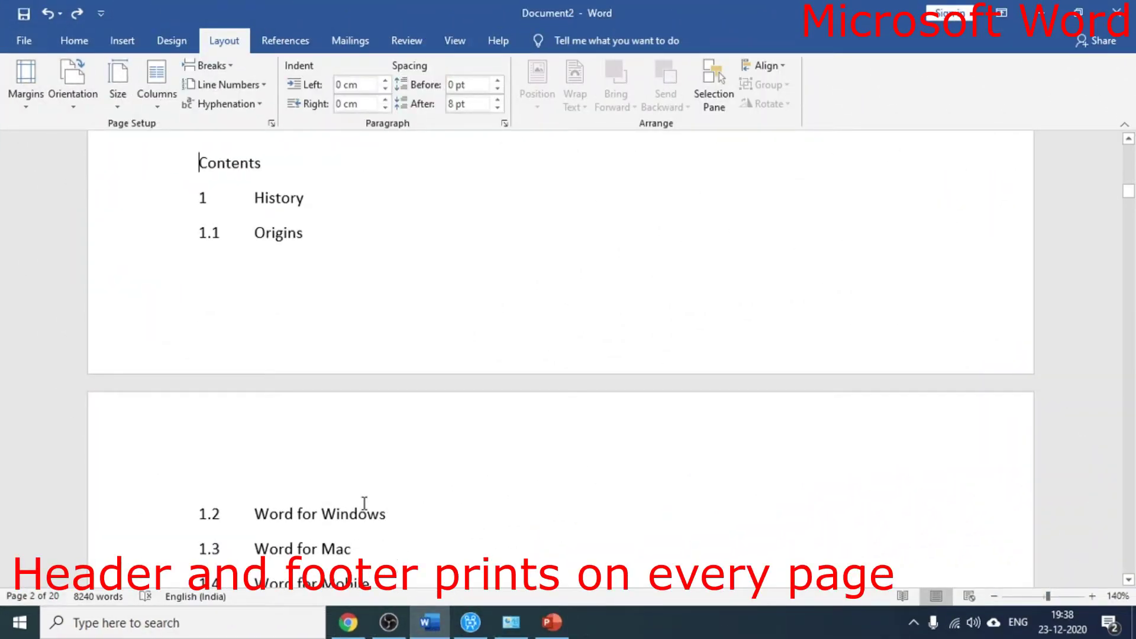
scroll(361, 503, up, 2)
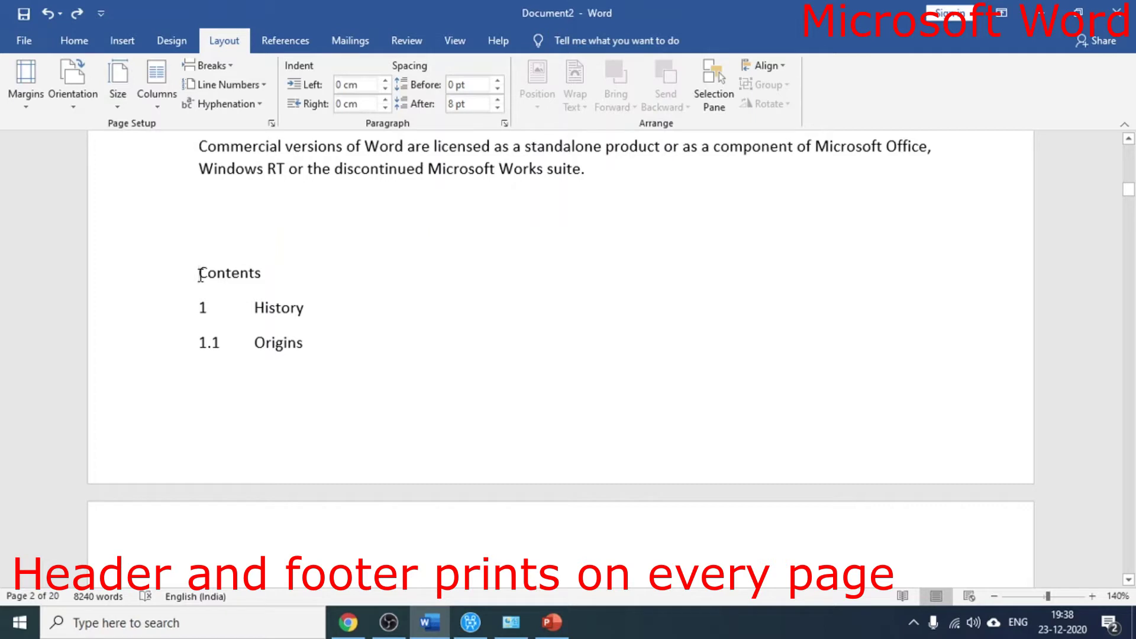
click(203, 66)
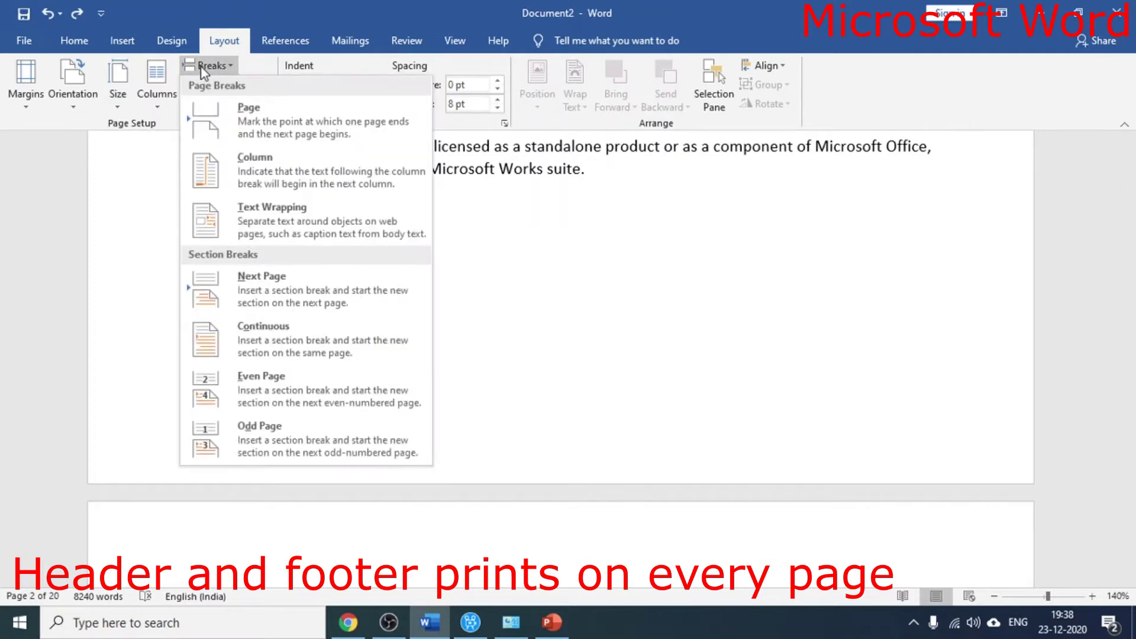
click(236, 112)
scroll(216, 320, down, 5)
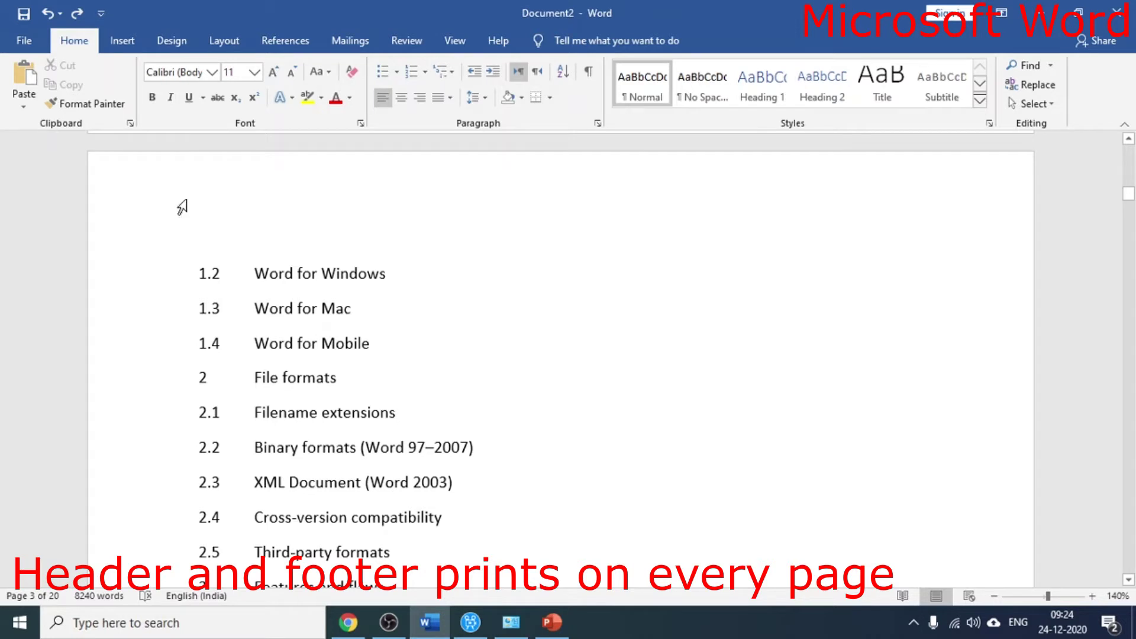
Add a Blank header reading 'Chhote Chhote Practical'
click(122, 41)
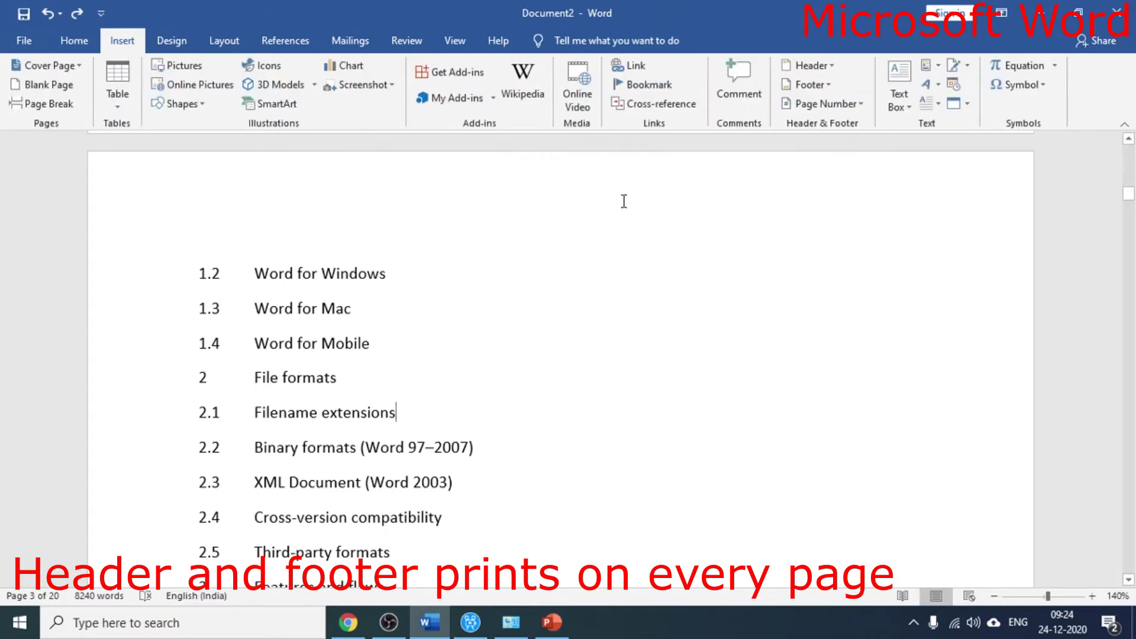
click(833, 66)
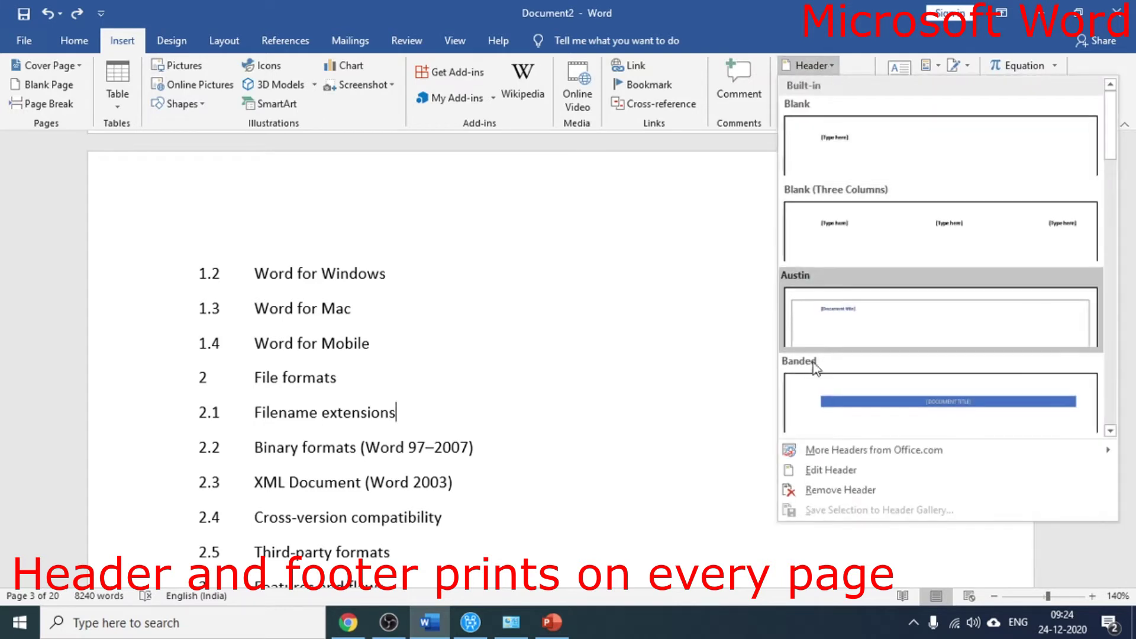
click(826, 470)
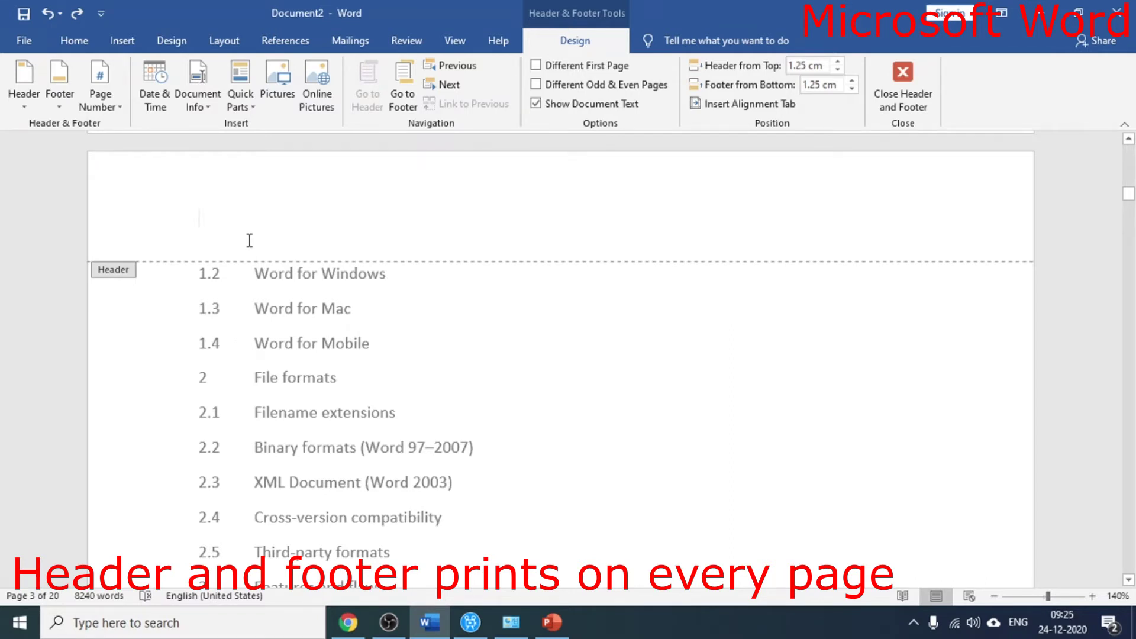
text(Chhote Chhote Practical)
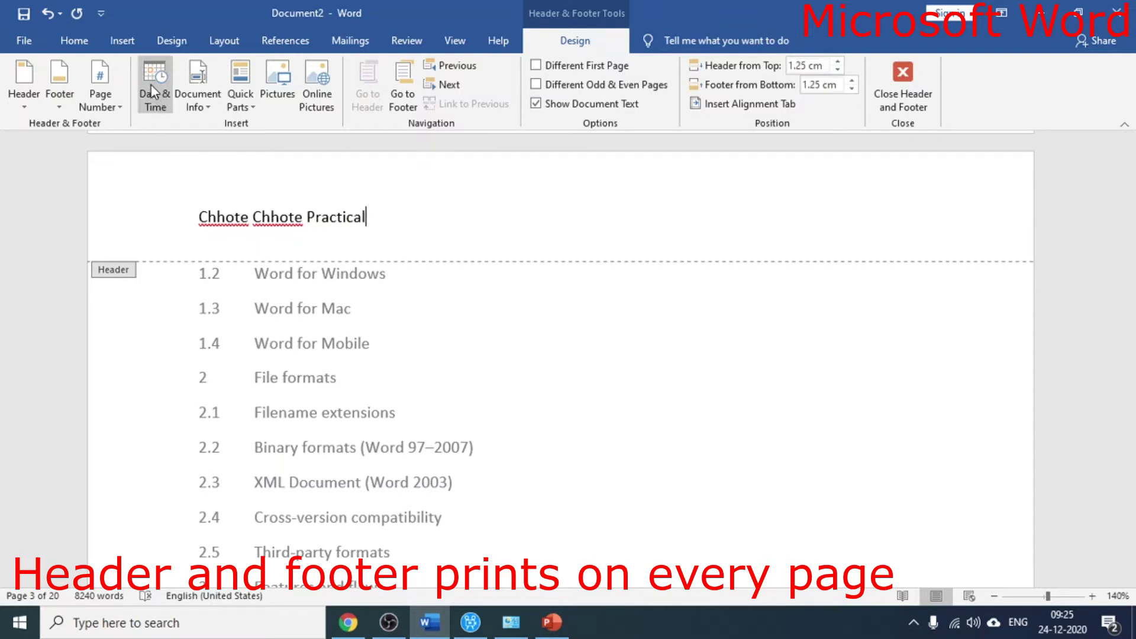
Add a Blank footer with its [Type here] placeholder to the pages
click(122, 41)
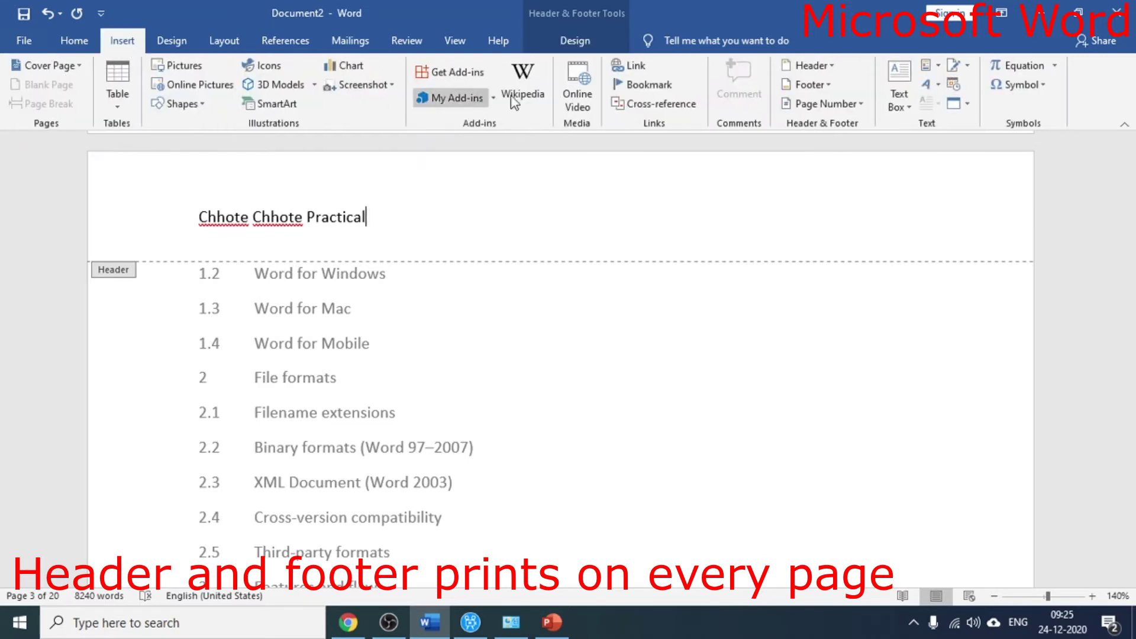
click(825, 89)
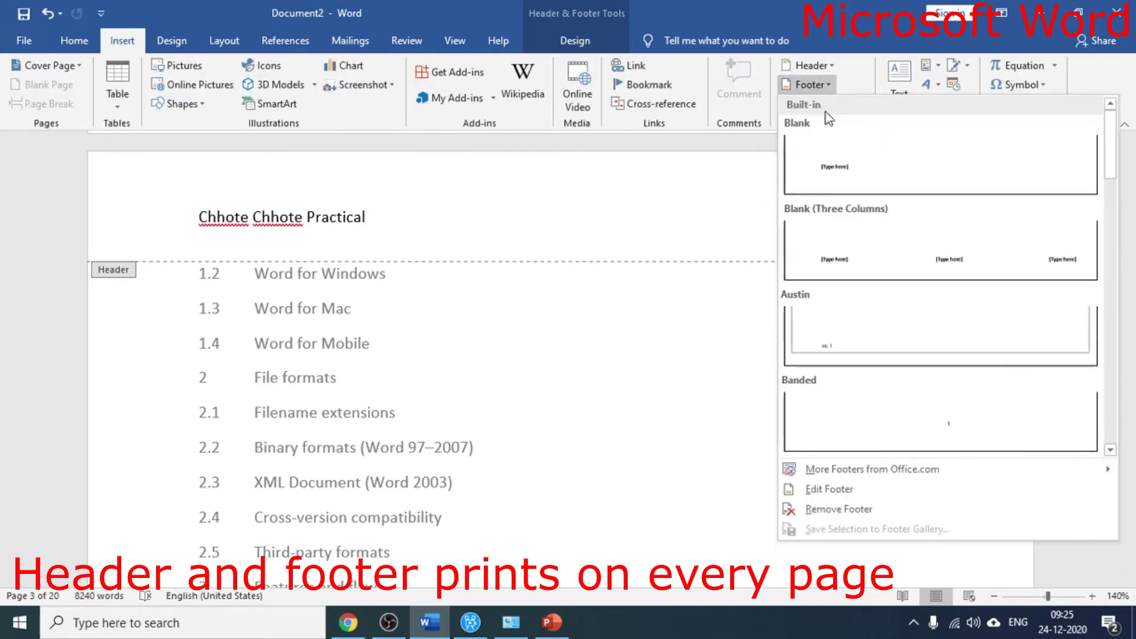
click(846, 183)
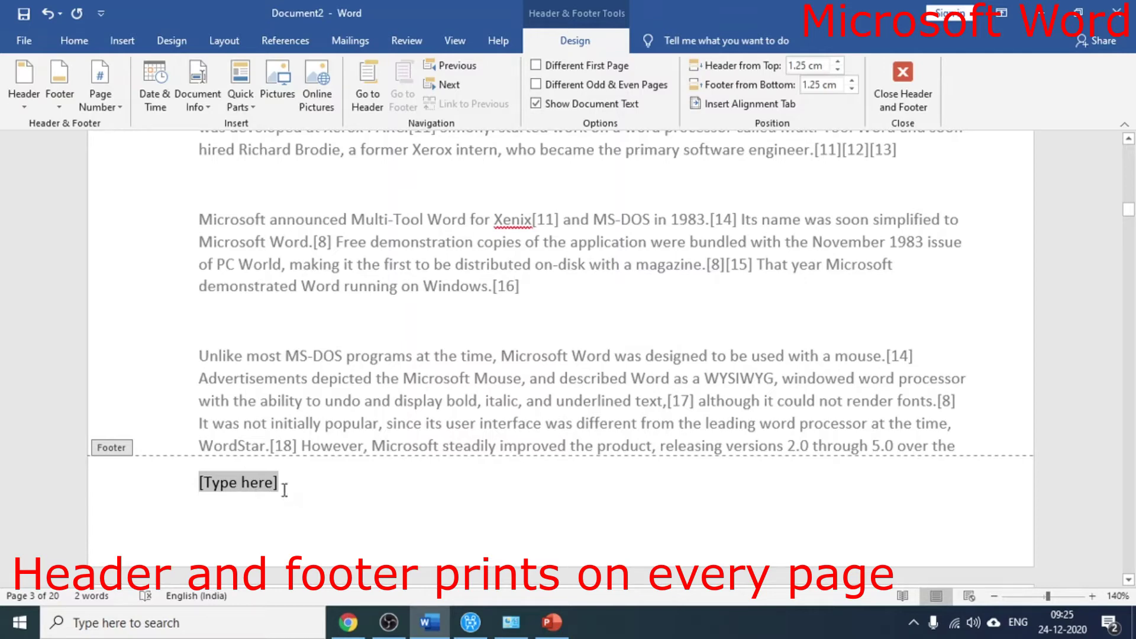
Delete the footer's [Type here] placeholder and insert an Accent Bar 1 bottom-of-page number
key(Delete)
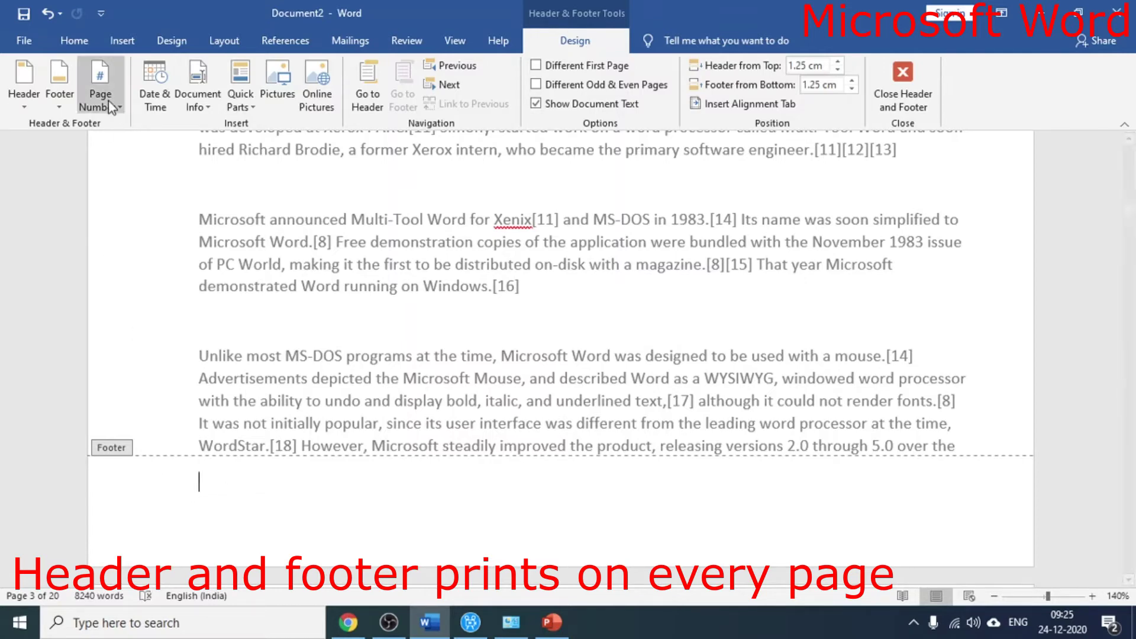
click(121, 111)
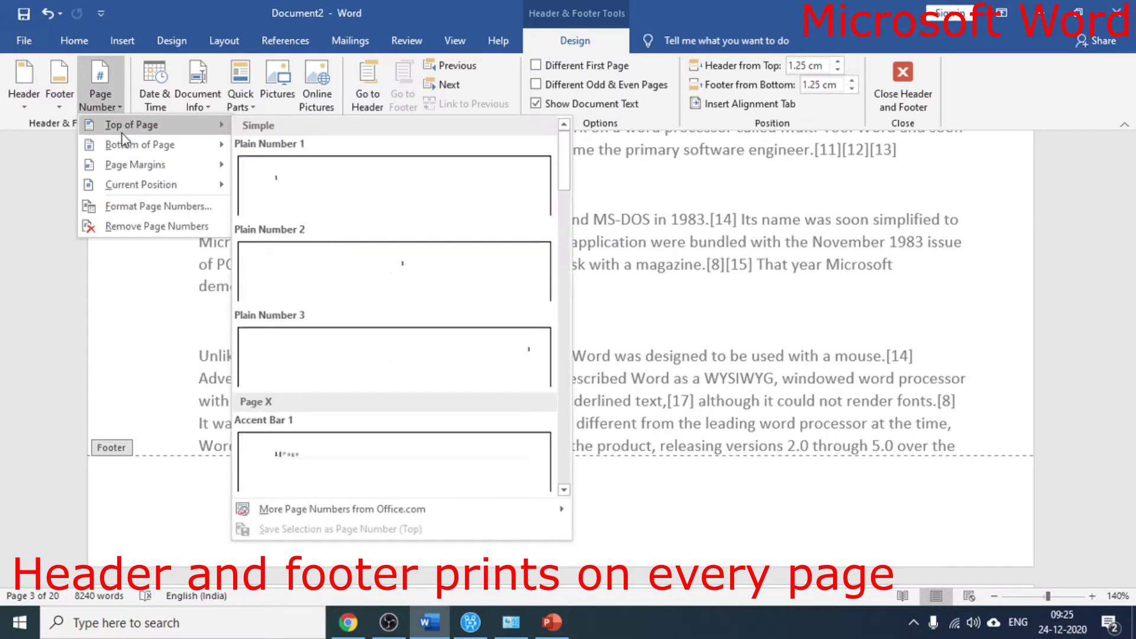
mouse_move(140, 145)
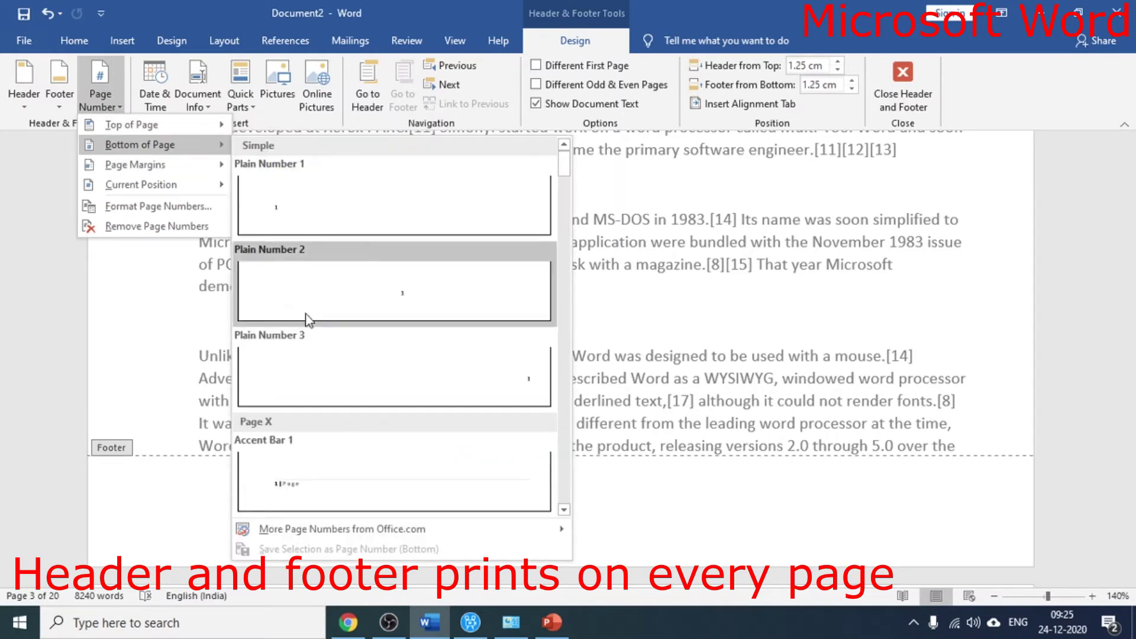
click(286, 490)
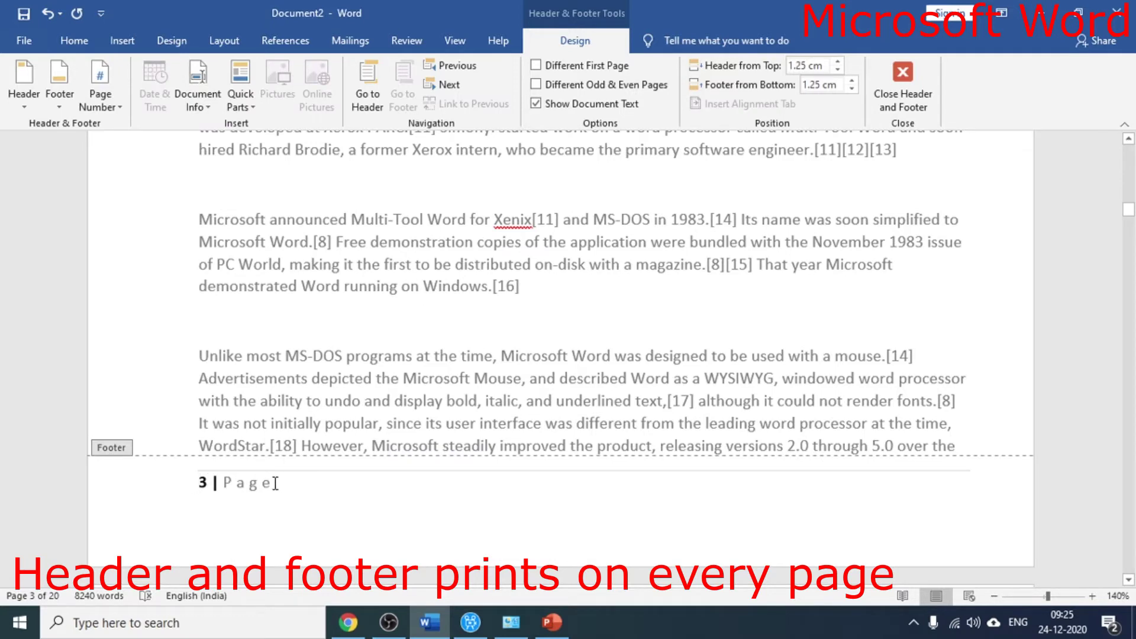
click(204, 493)
Leave header/footer editing and confirm the header and '3 | Page' footer repeat on following pages
scroll(226, 312, up, 2)
scroll(237, 294, up, 2)
double_click(311, 288)
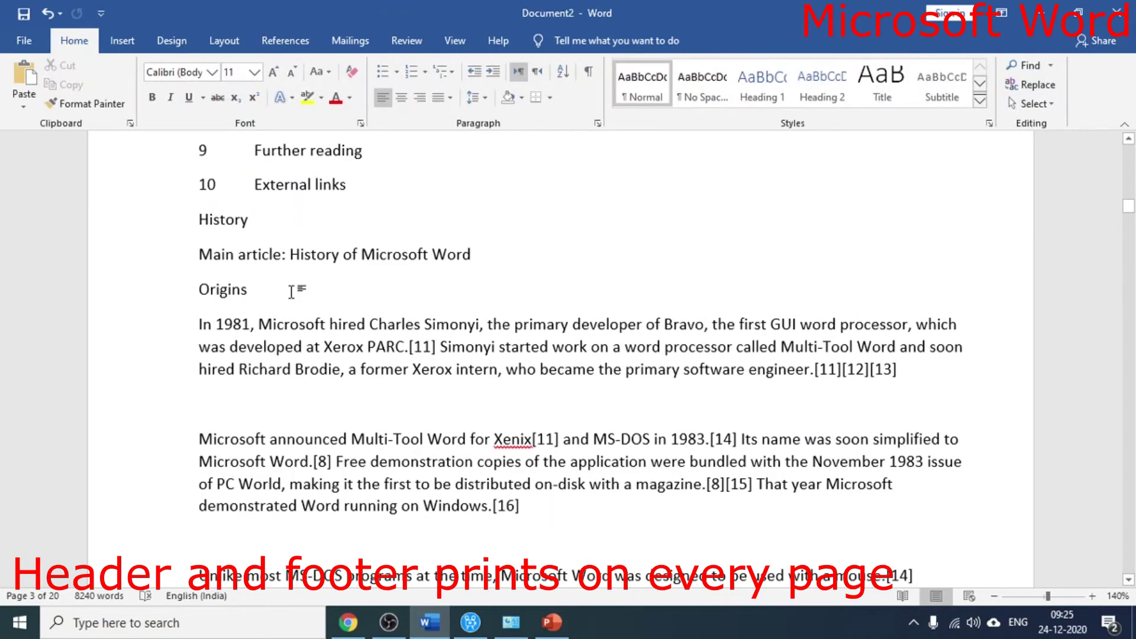
scroll(291, 288, down, 4)
scroll(291, 292, up, 4)
scroll(260, 224, down, 4)
scroll(251, 236, down, 3)
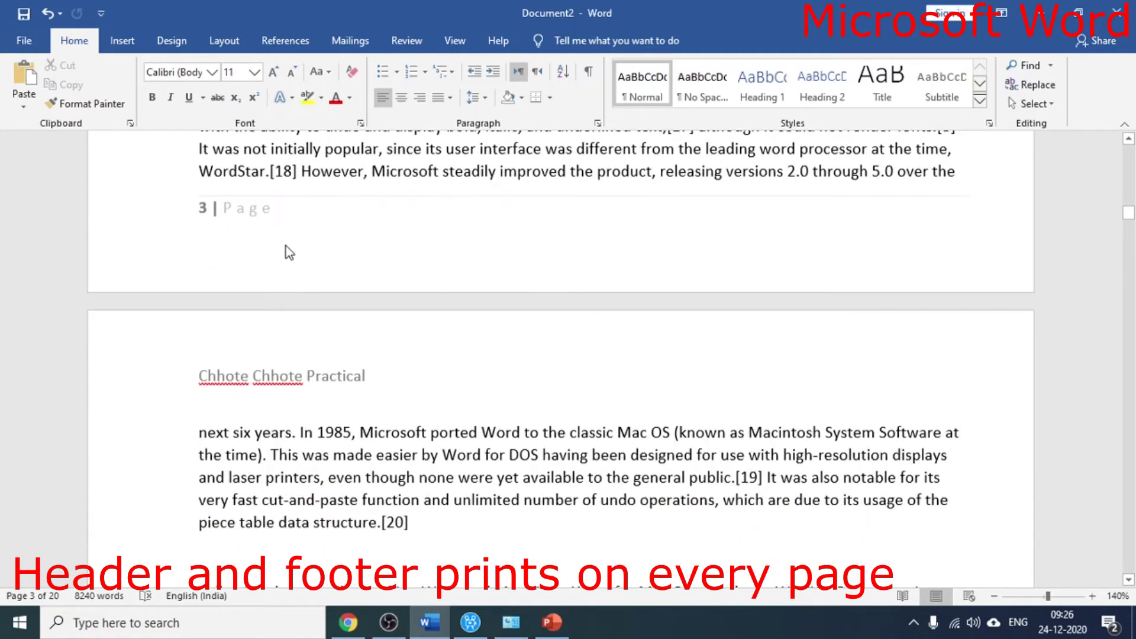
scroll(289, 253, down, 3)
scroll(361, 331, up, 2)
scroll(361, 330, up, 1)
Add a bottom border beneath the 'Chhote Chhote Practical' header text
double_click(267, 386)
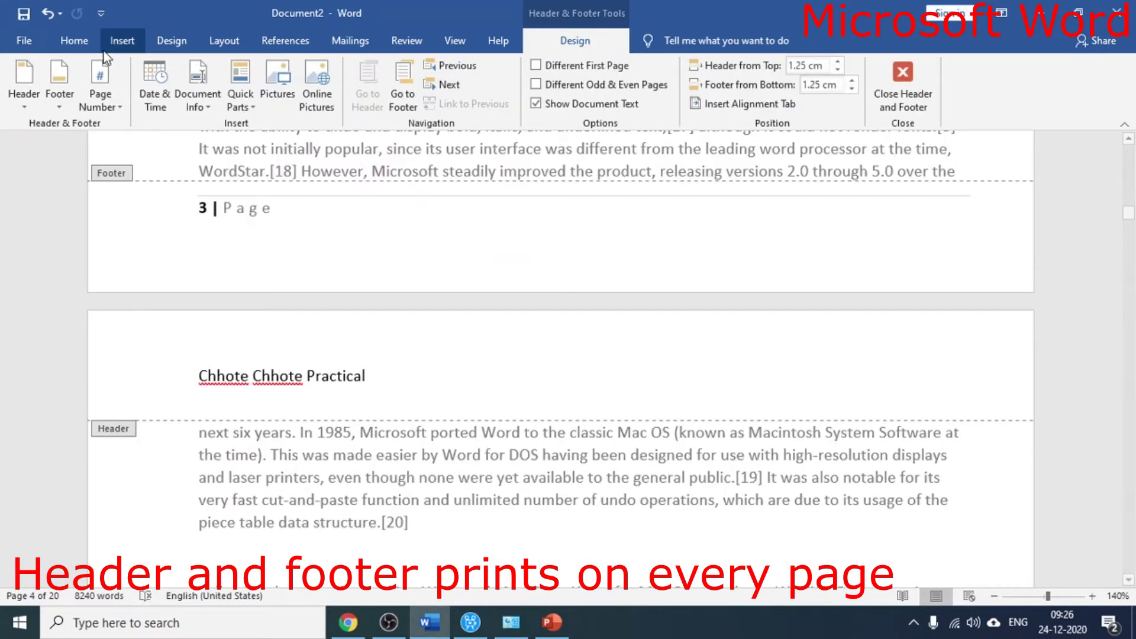
click(76, 44)
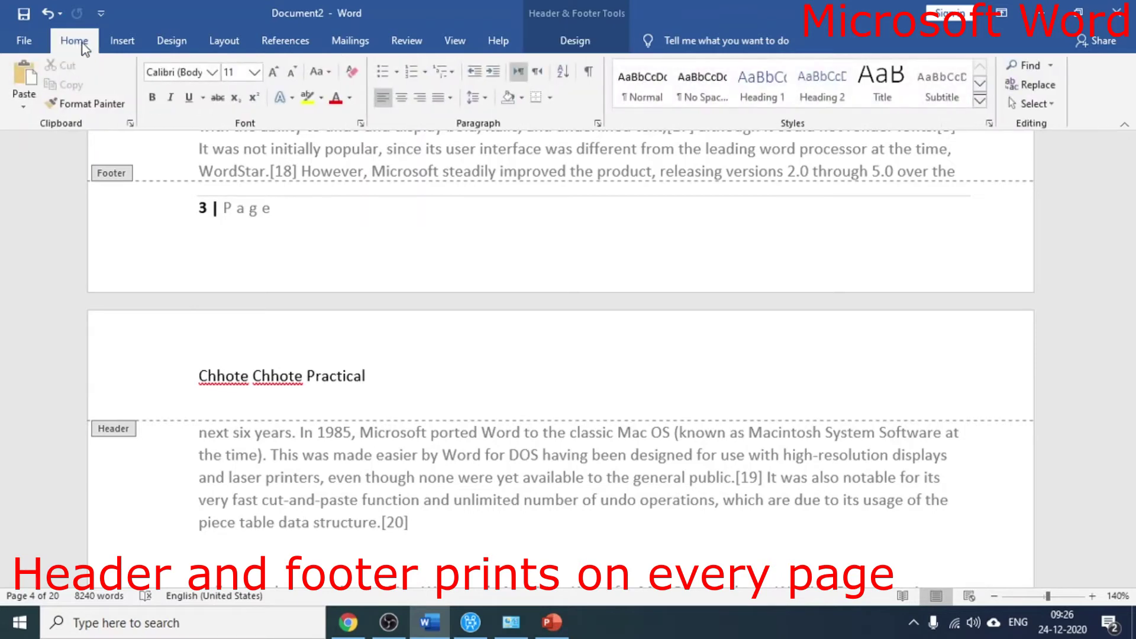
click(550, 97)
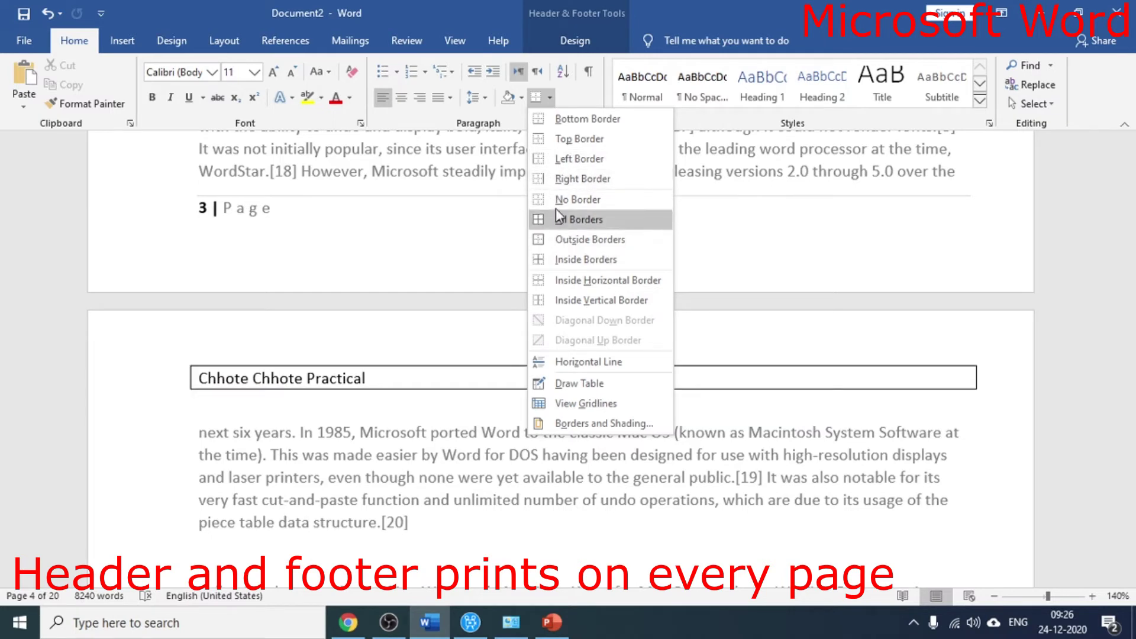
click(561, 125)
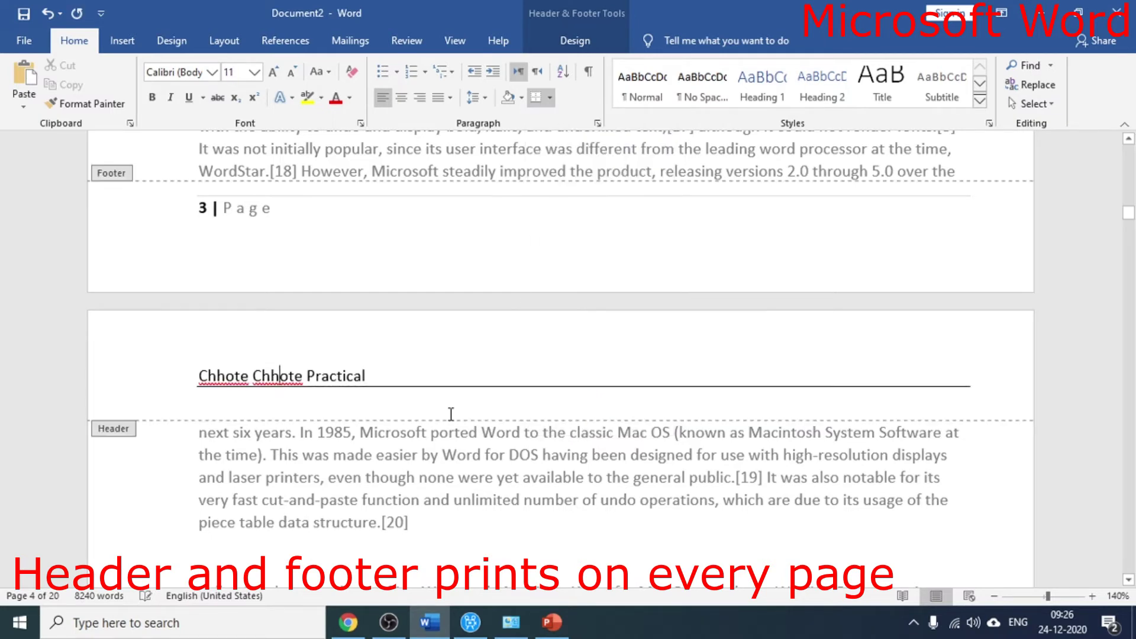
double_click(417, 457)
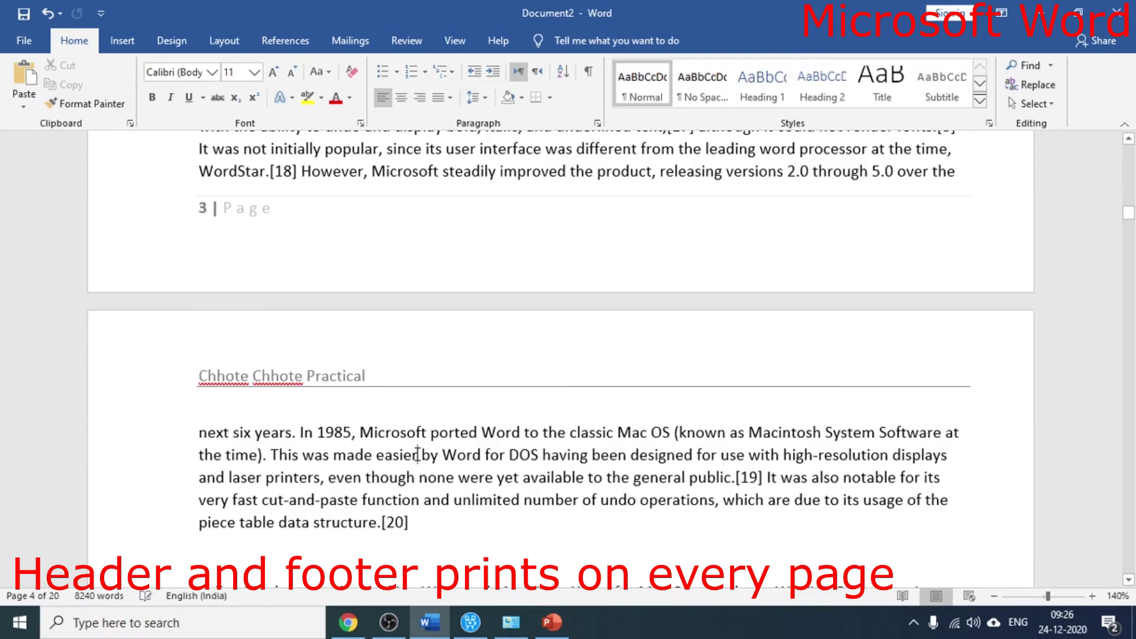
scroll(417, 453, down, 2)
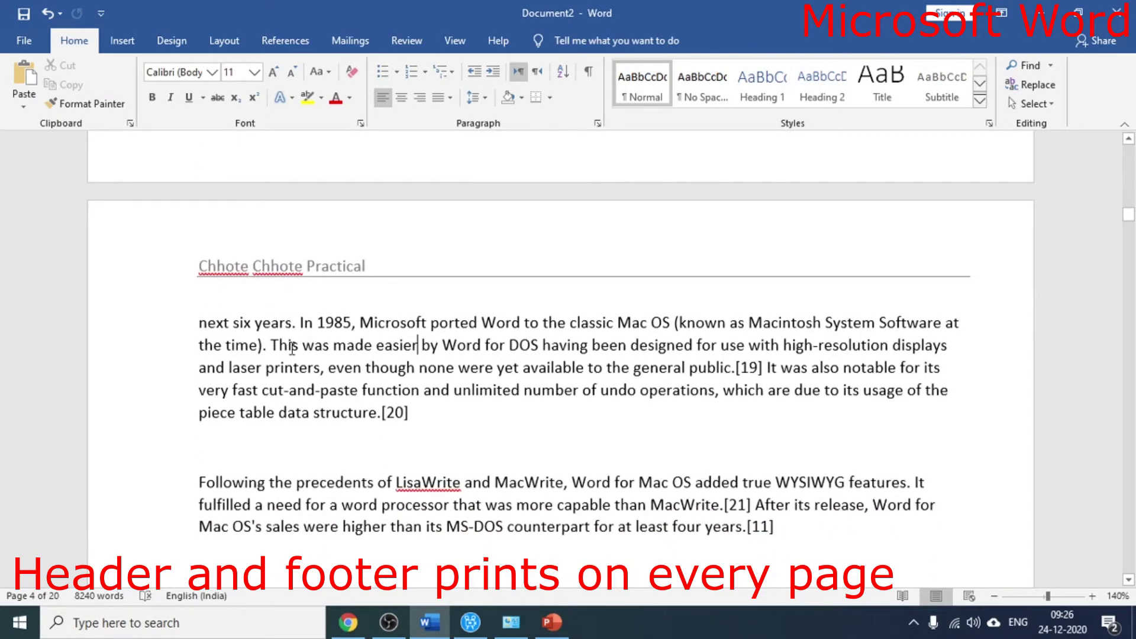
scroll(425, 297, down, 5)
scroll(425, 297, down, 8)
scroll(355, 384, down, 8)
scroll(254, 473, down, 1)
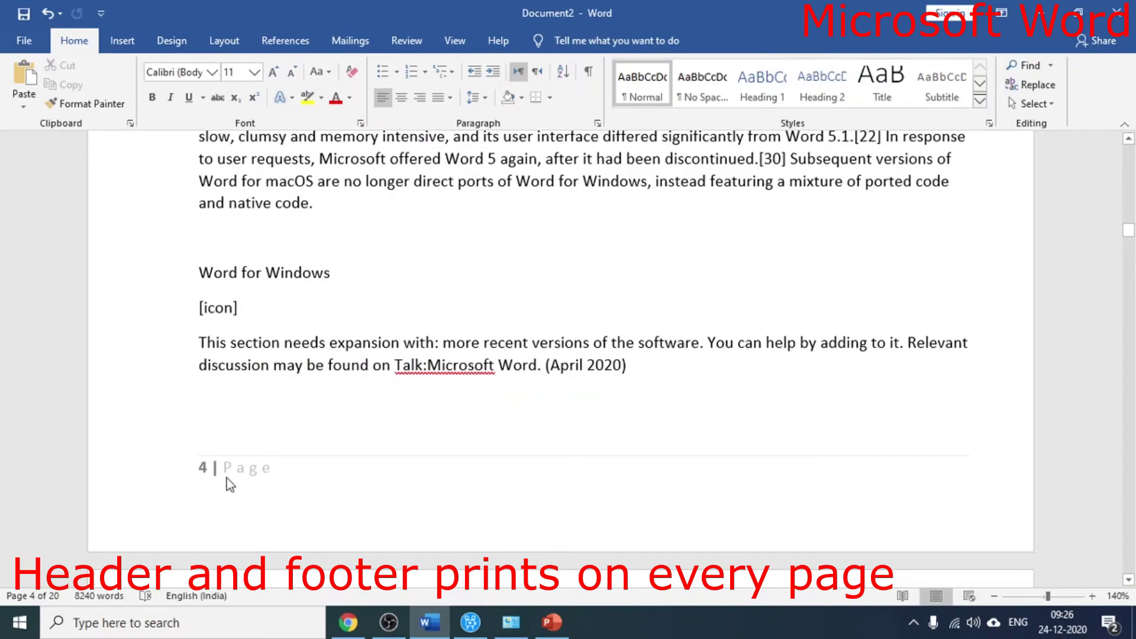
scroll(481, 481, down, 6)
scroll(481, 479, down, 6)
scroll(481, 480, down, 4)
scroll(481, 479, down, 4)
scroll(481, 481, down, 4)
scroll(480, 481, down, 4)
scroll(481, 481, down, 5)
scroll(480, 481, down, 5)
scroll(480, 480, down, 4)
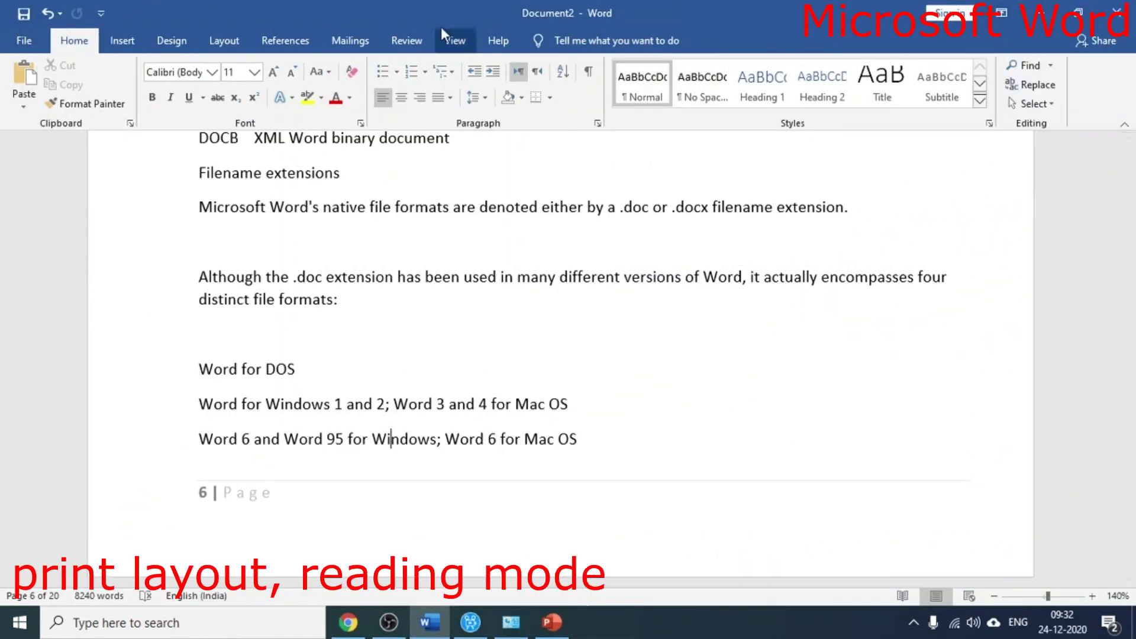
click(448, 34)
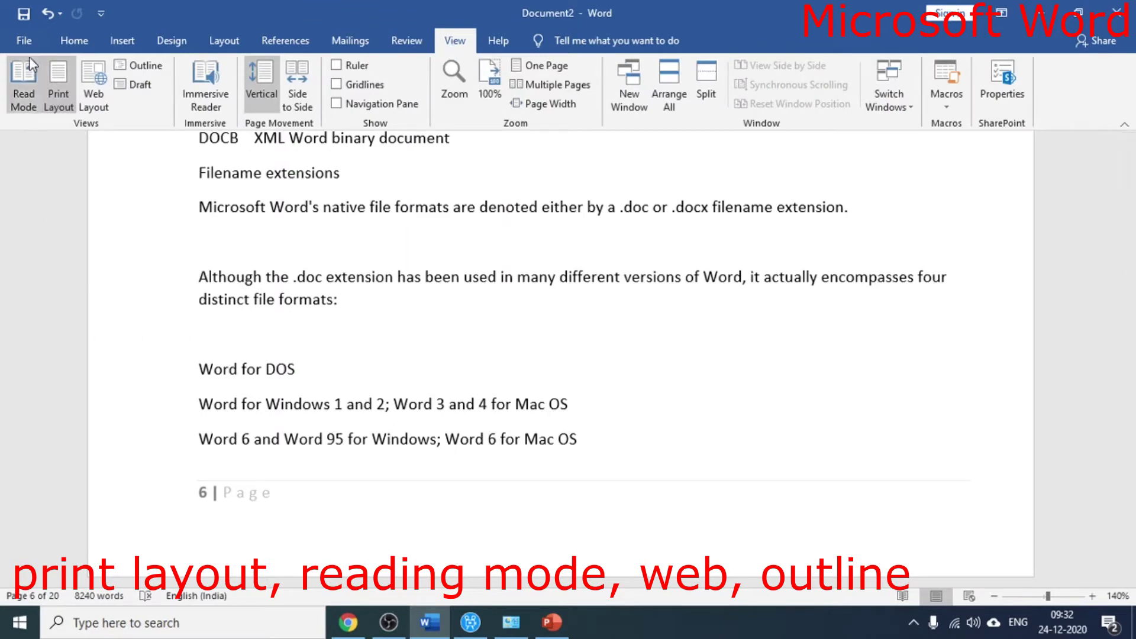
Switch the document to Read Mode and page back to its first screens
click(19, 102)
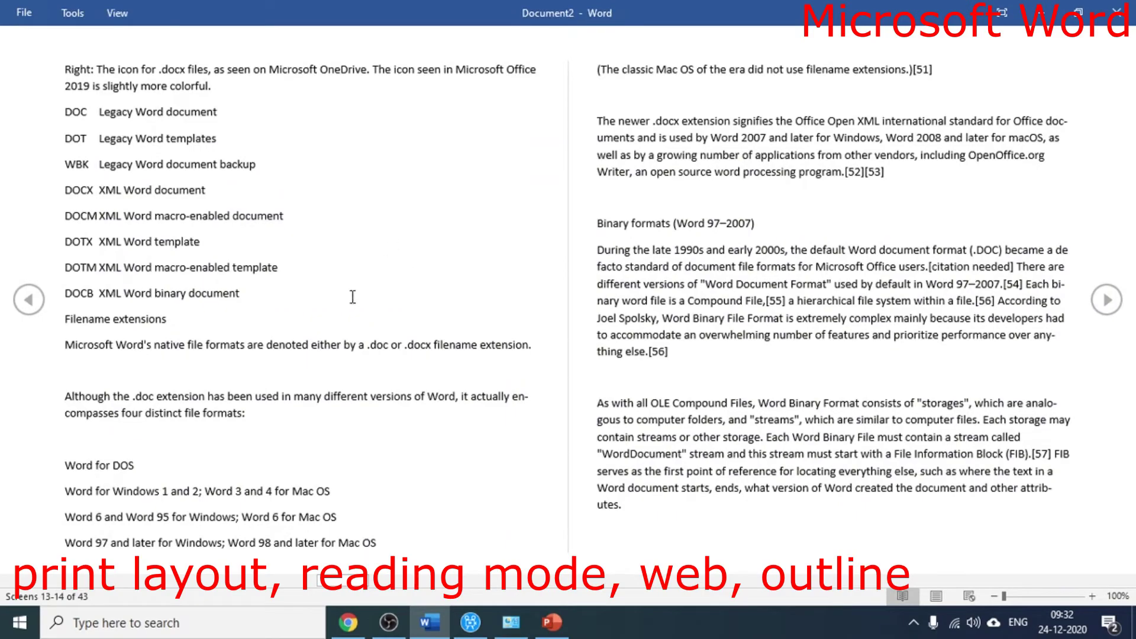
click(27, 300)
click(29, 301)
click(30, 302)
click(29, 302)
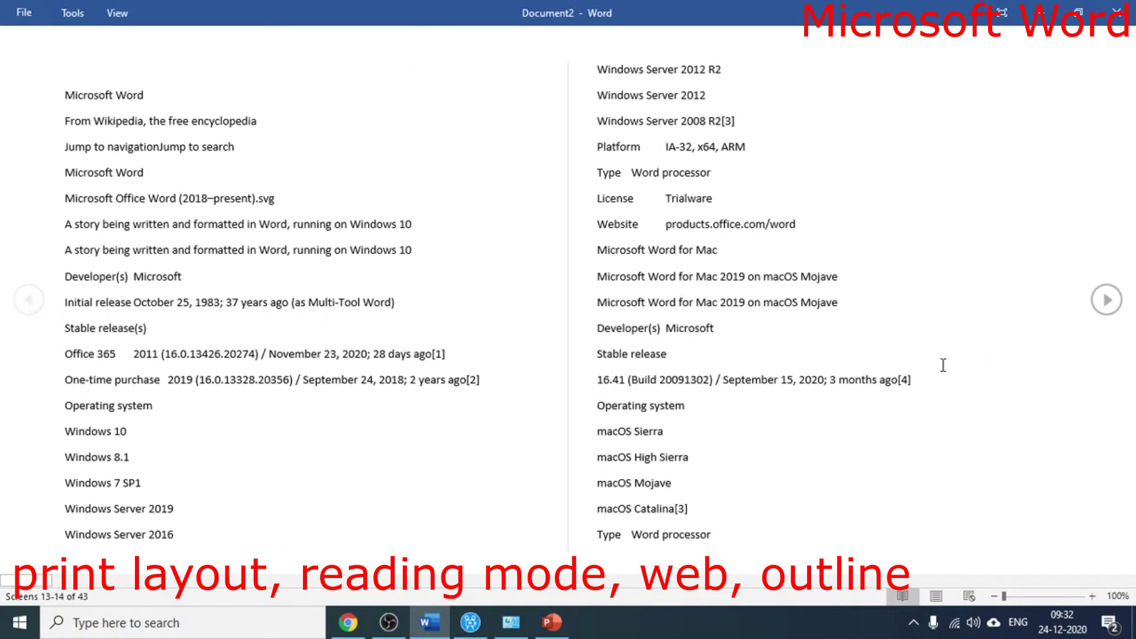
Page forward to the file-format screens, then exit Read Mode back to Print Layout
click(1106, 300)
click(1108, 302)
click(1108, 302)
click(1107, 302)
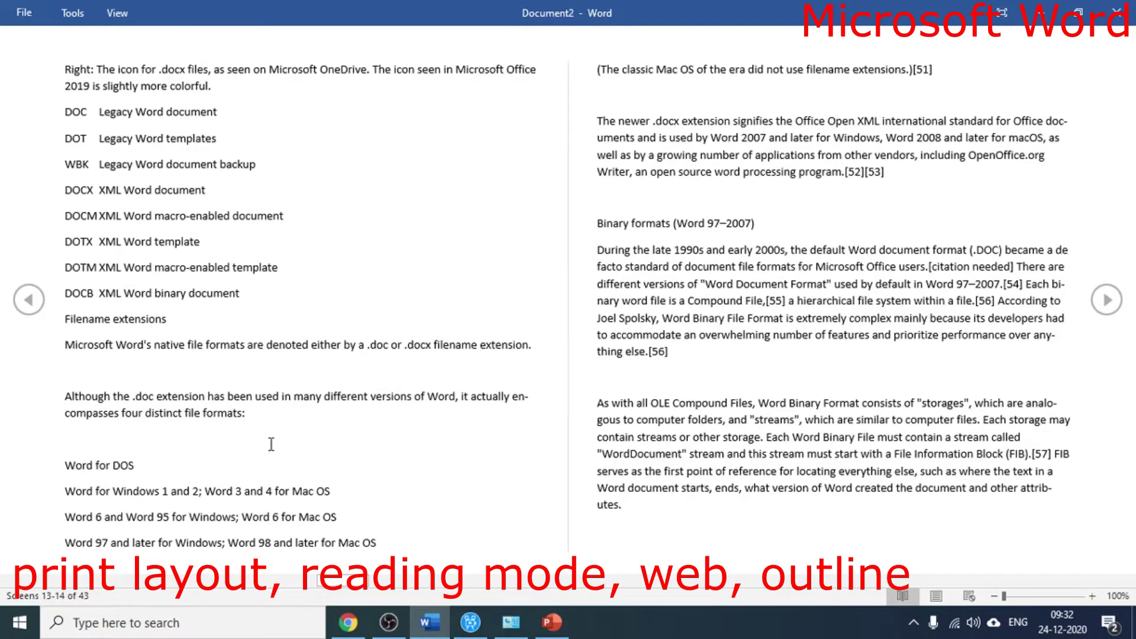
key(Escape)
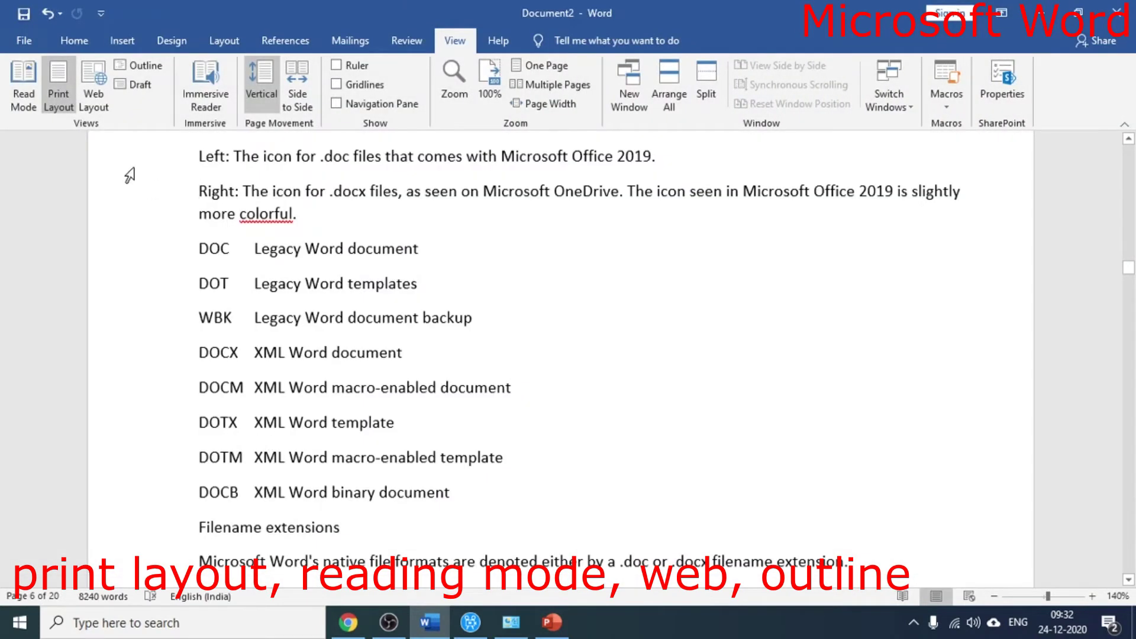
click(60, 97)
click(96, 83)
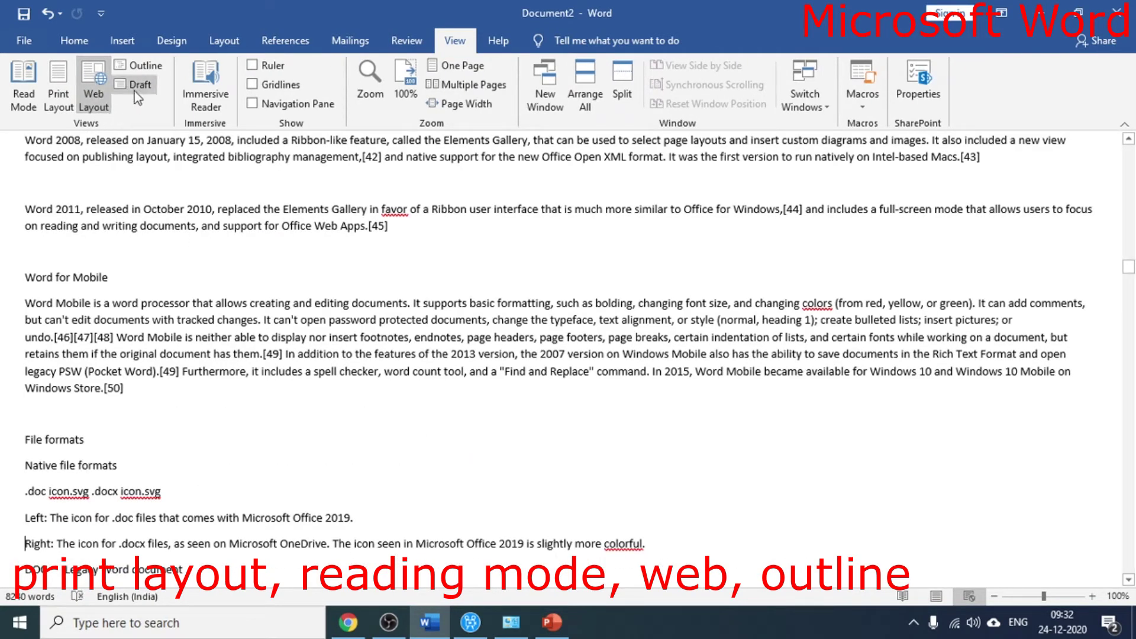
click(142, 71)
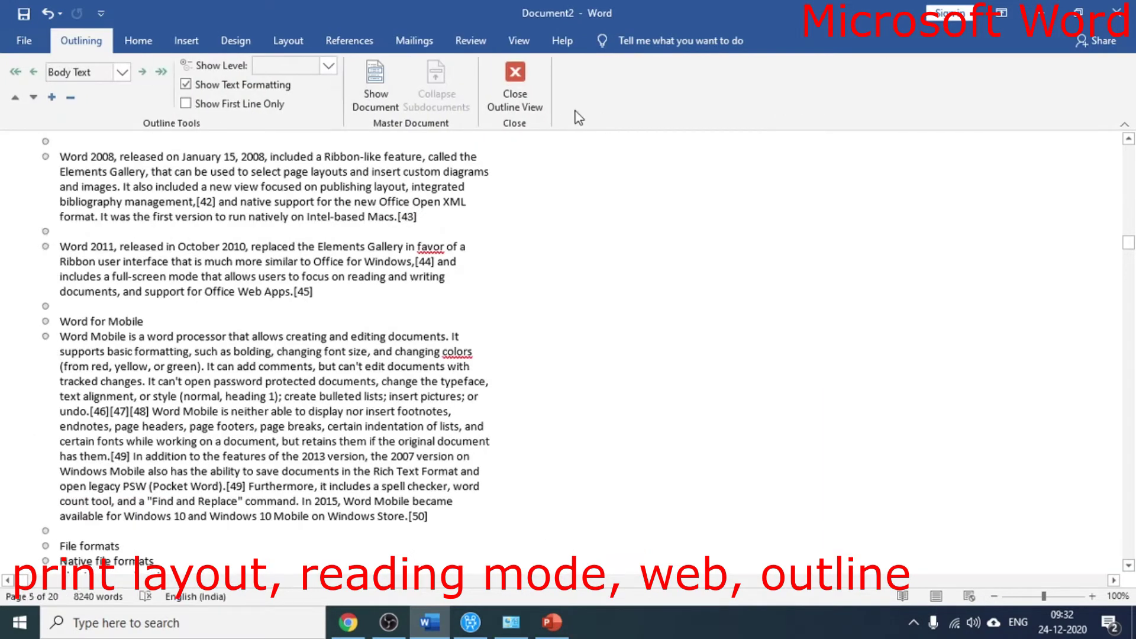
click(528, 107)
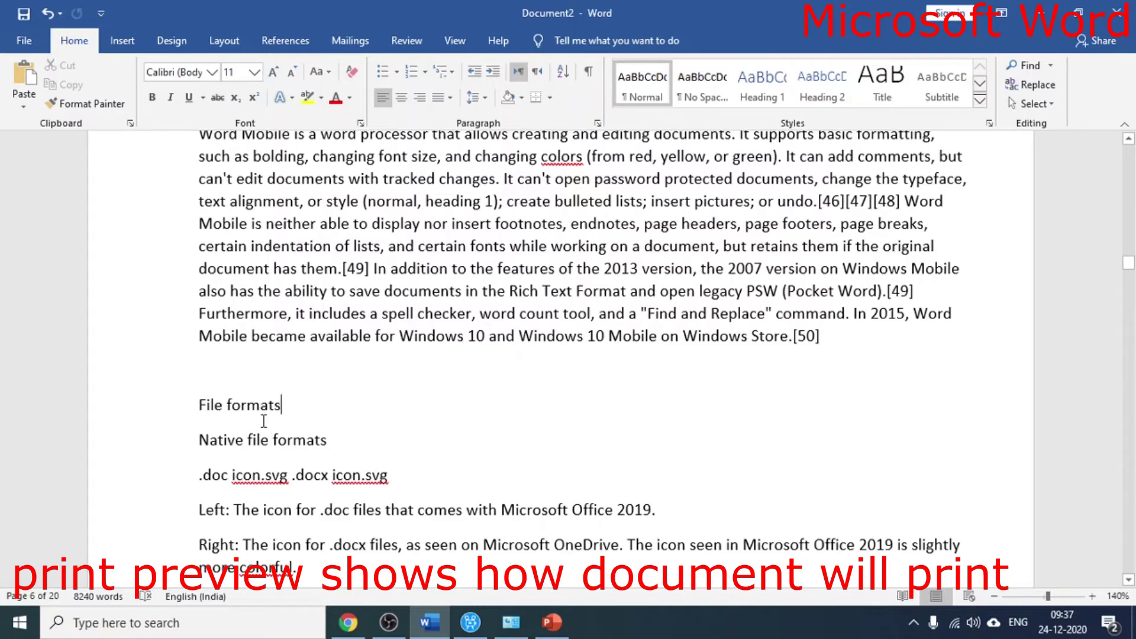
Open the print preview and advance through it to pages 19–20
key(ctrl+p)
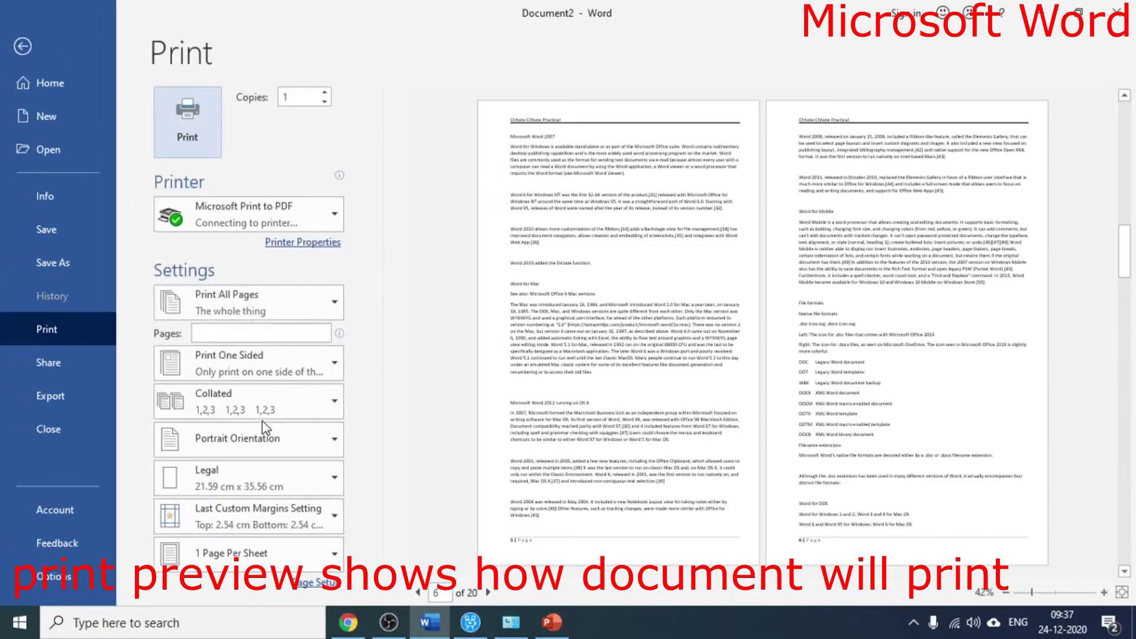
scroll(645, 449, down, 3)
click(488, 595)
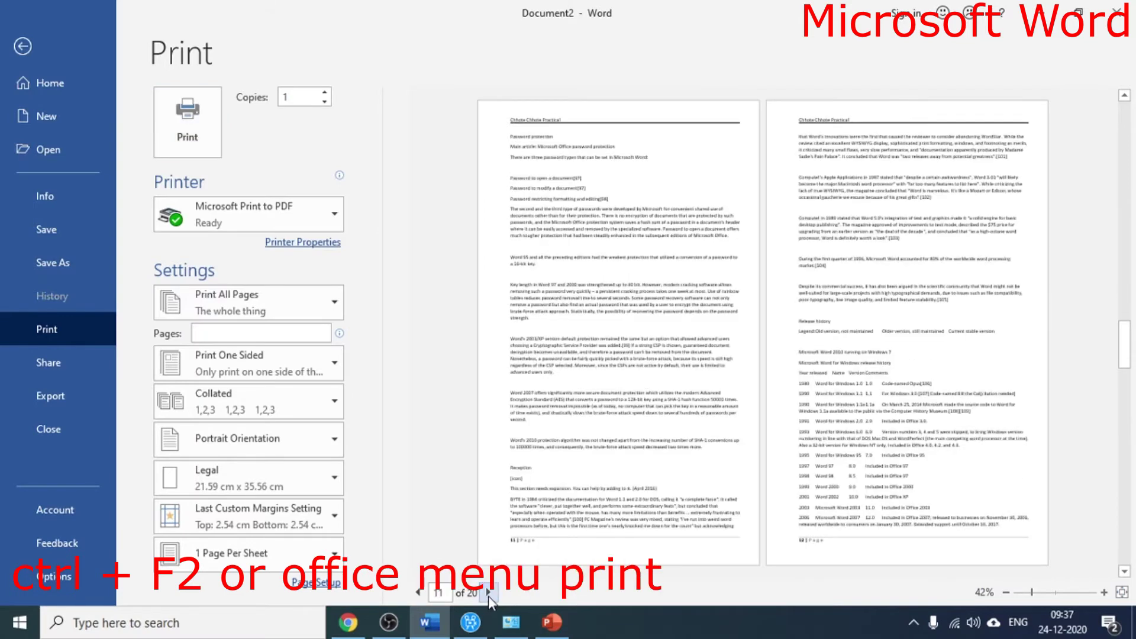
click(488, 594)
click(488, 594)
click(488, 594)
click(488, 594)
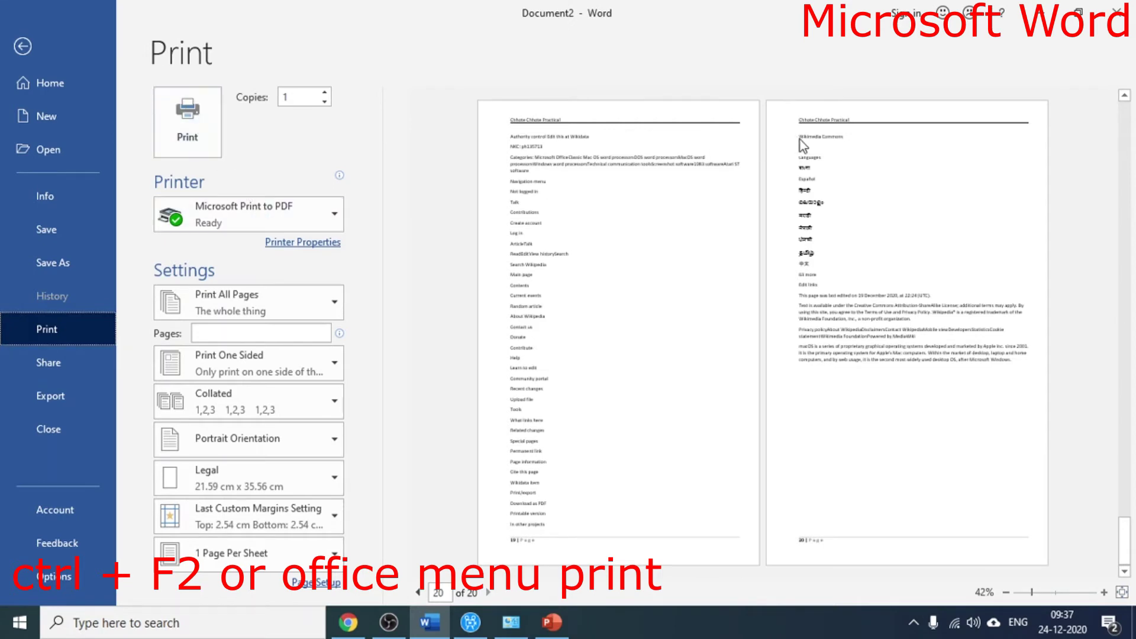
Scroll back through the 20 Legal-size preview pages, then close the preview at page 6
scroll(795, 236, up, 6)
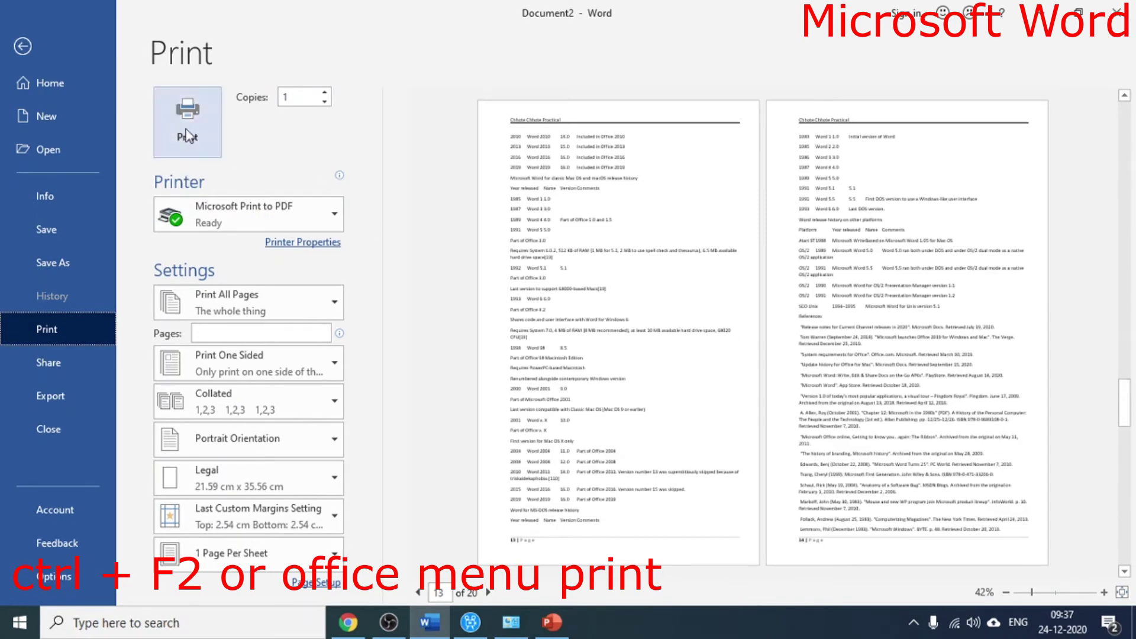
scroll(730, 279, up, 4)
scroll(730, 278, up, 4)
scroll(732, 284, up, 4)
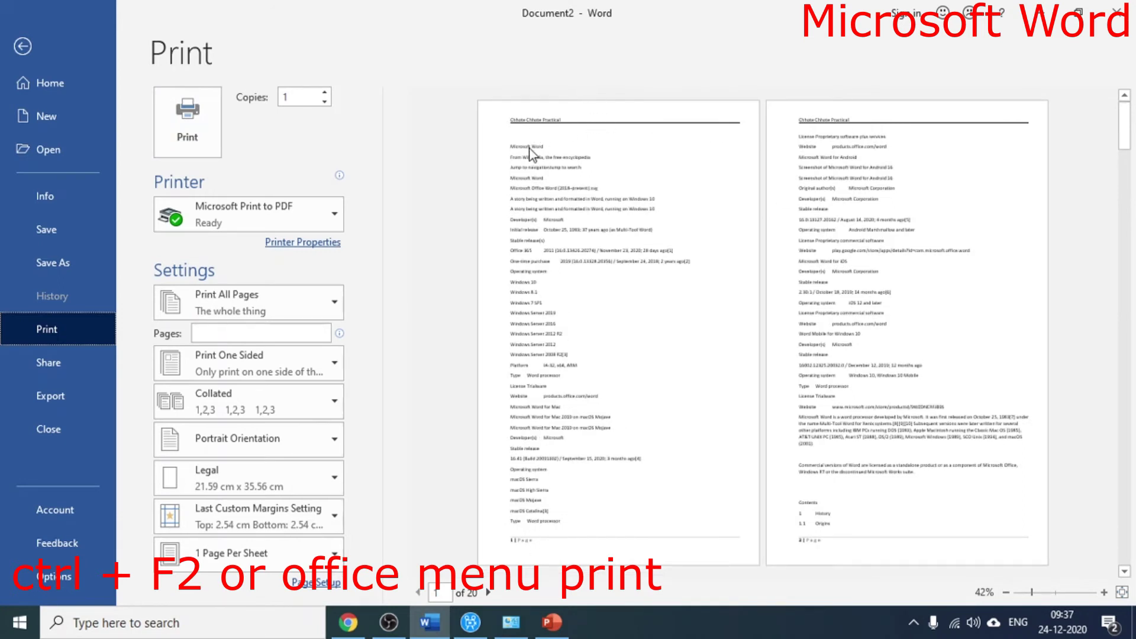
scroll(1133, 253, down, 4)
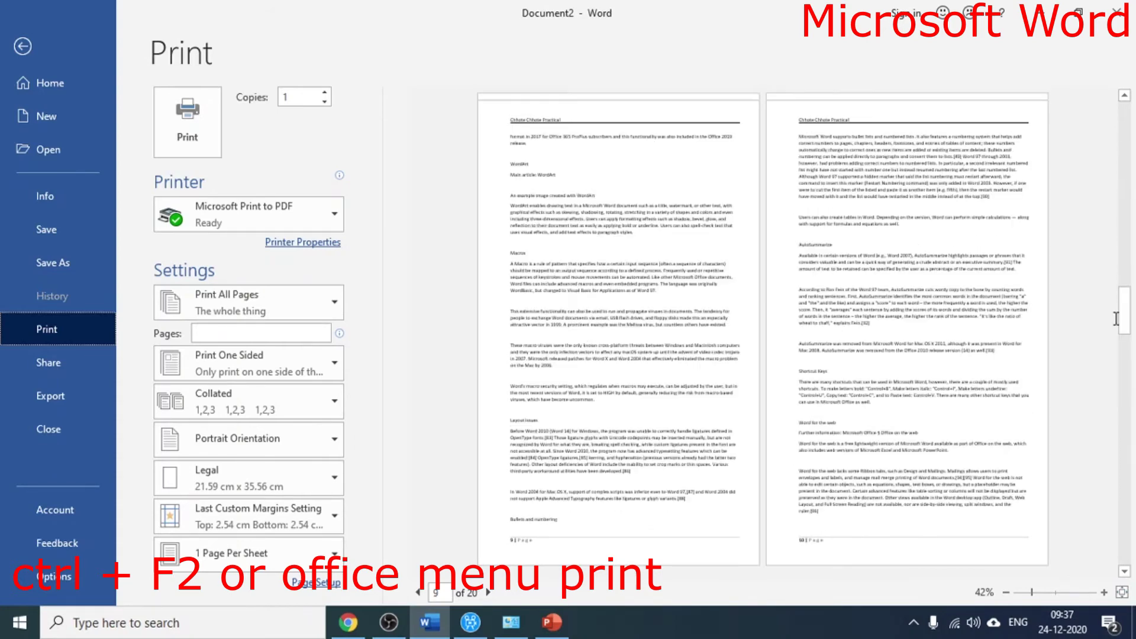
drag(1125, 227, 1032, 426)
scroll(1032, 426, down, 4)
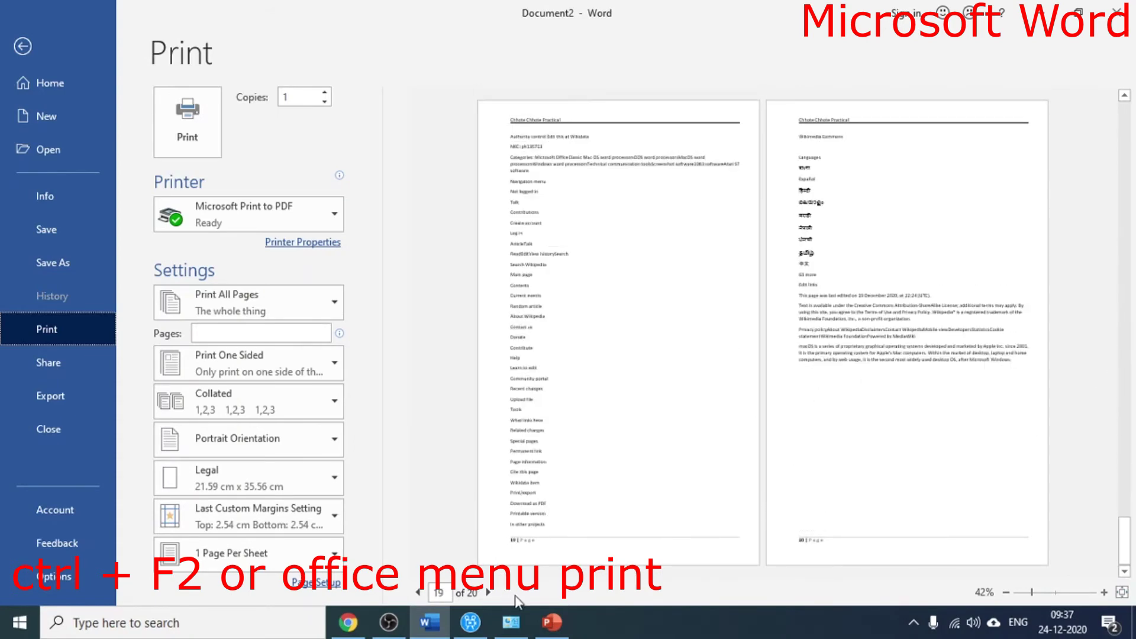
scroll(589, 541, up, 2)
scroll(592, 527, up, 2)
scroll(605, 503, up, 2)
scroll(468, 563, up, 3)
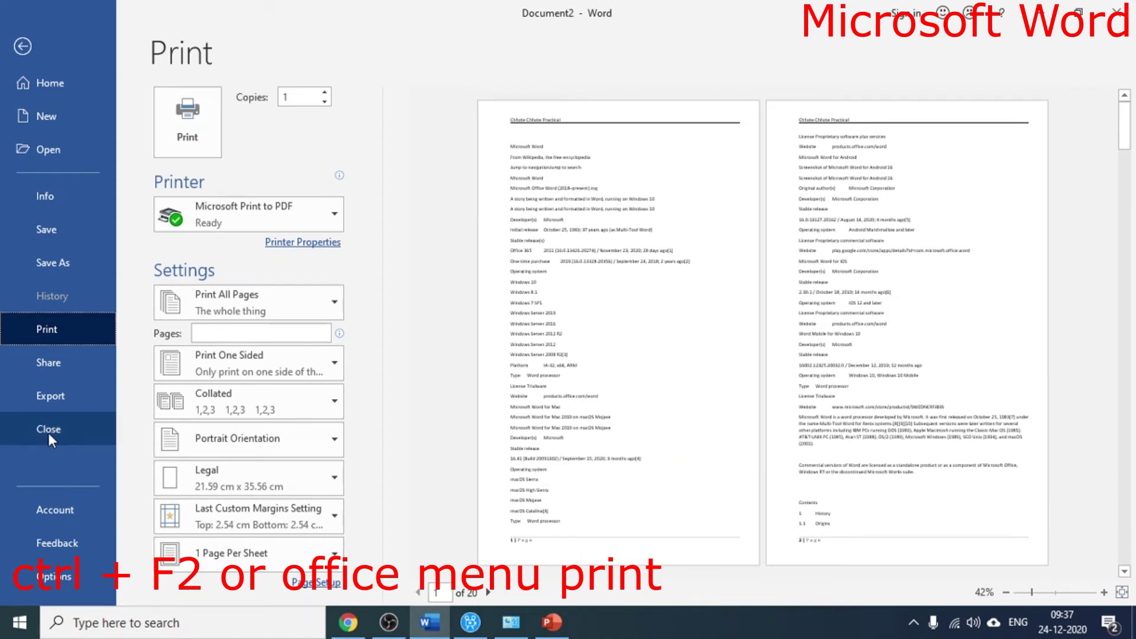
click(448, 441)
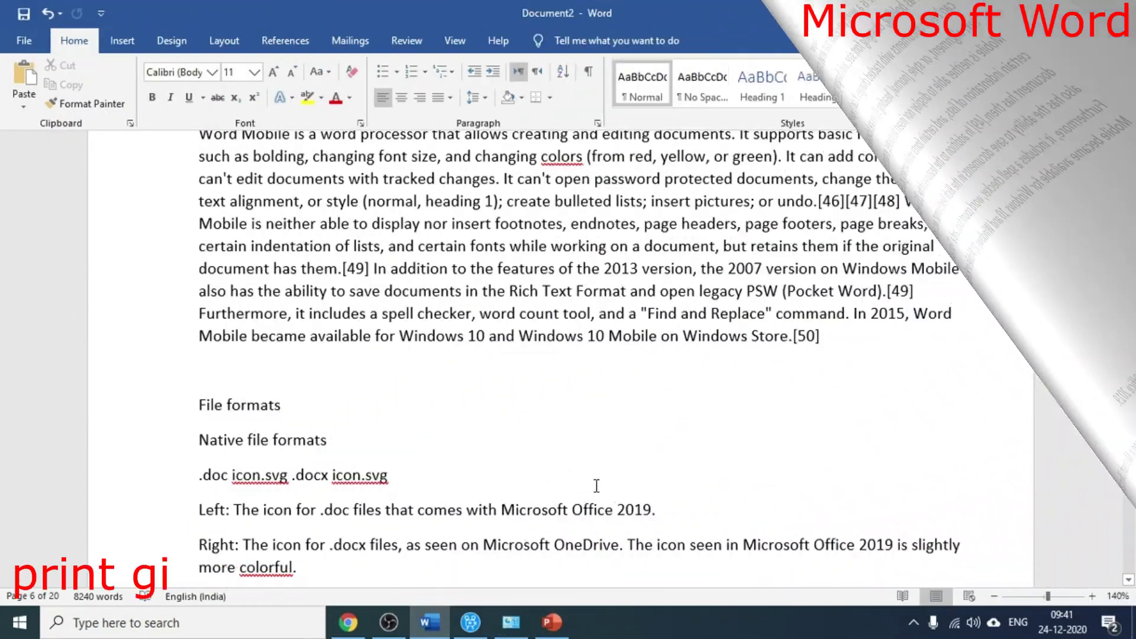
scroll(597, 484, up, 1)
scroll(592, 479, up, 3)
scroll(474, 414, up, 2)
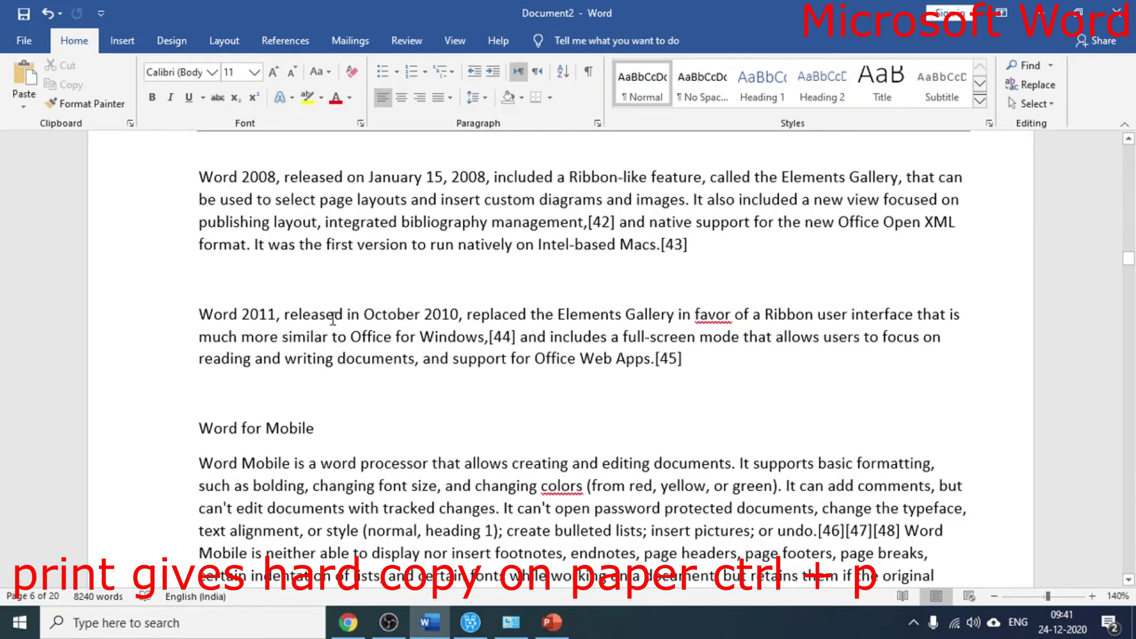
scroll(334, 319, up, 3)
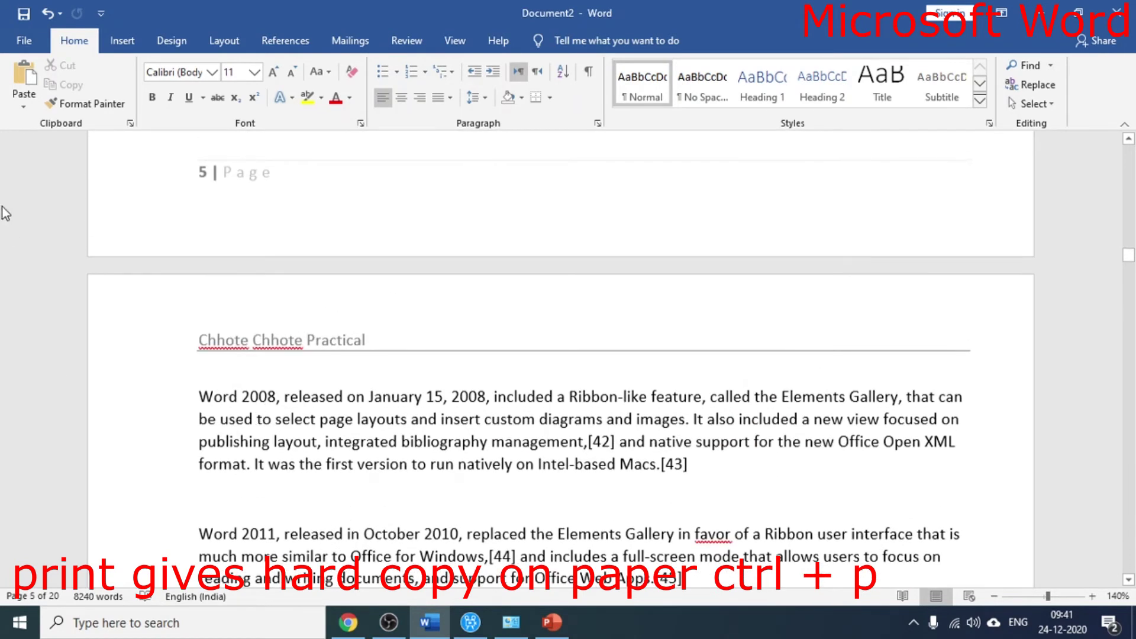
click(25, 42)
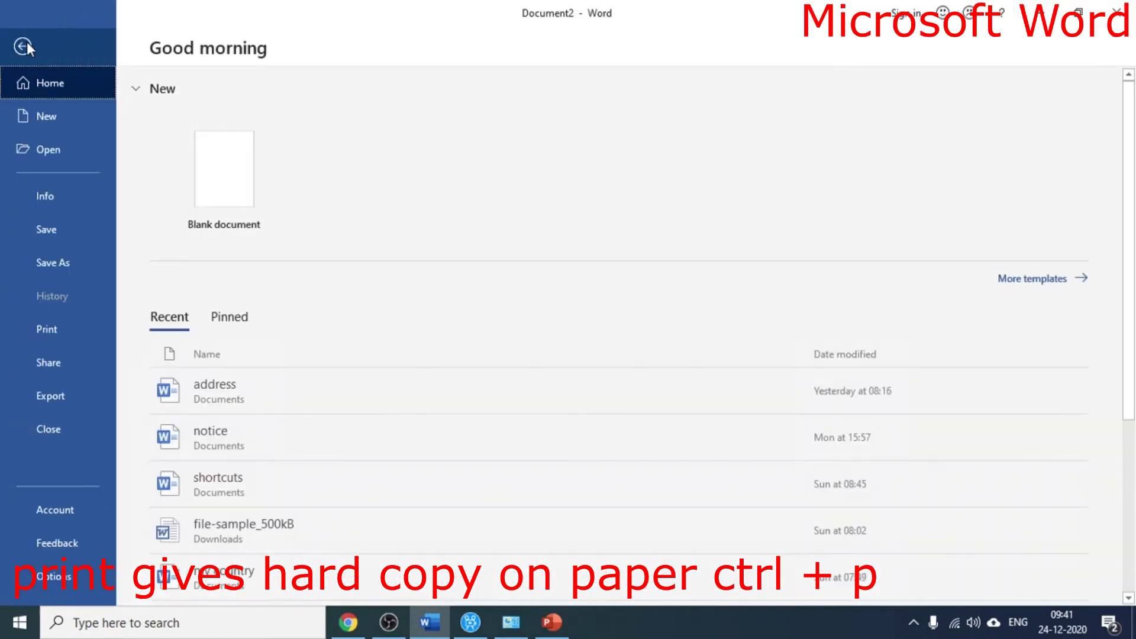
click(43, 328)
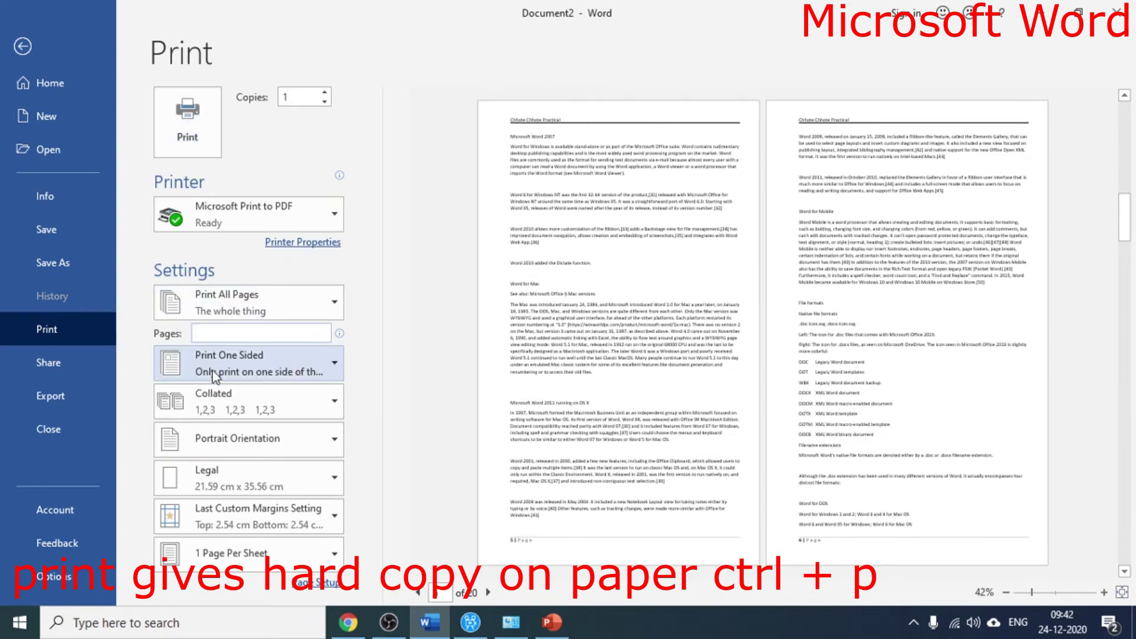
Limit printing to pages 5-7 and choose Manually Print on Both Sides
text(5)
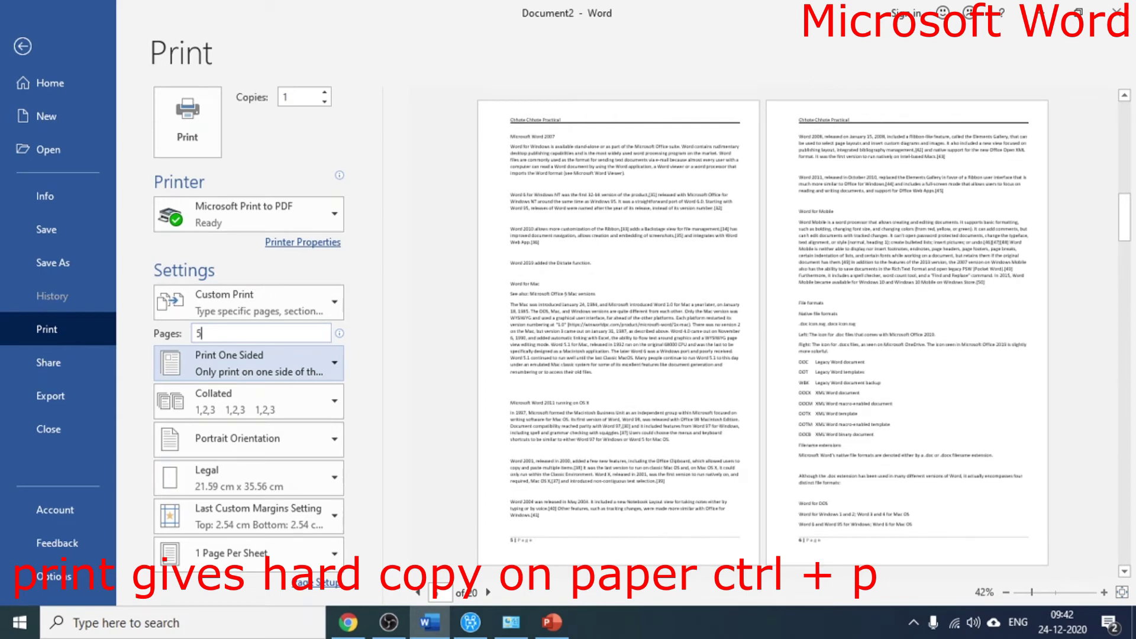
text(-7)
click(220, 362)
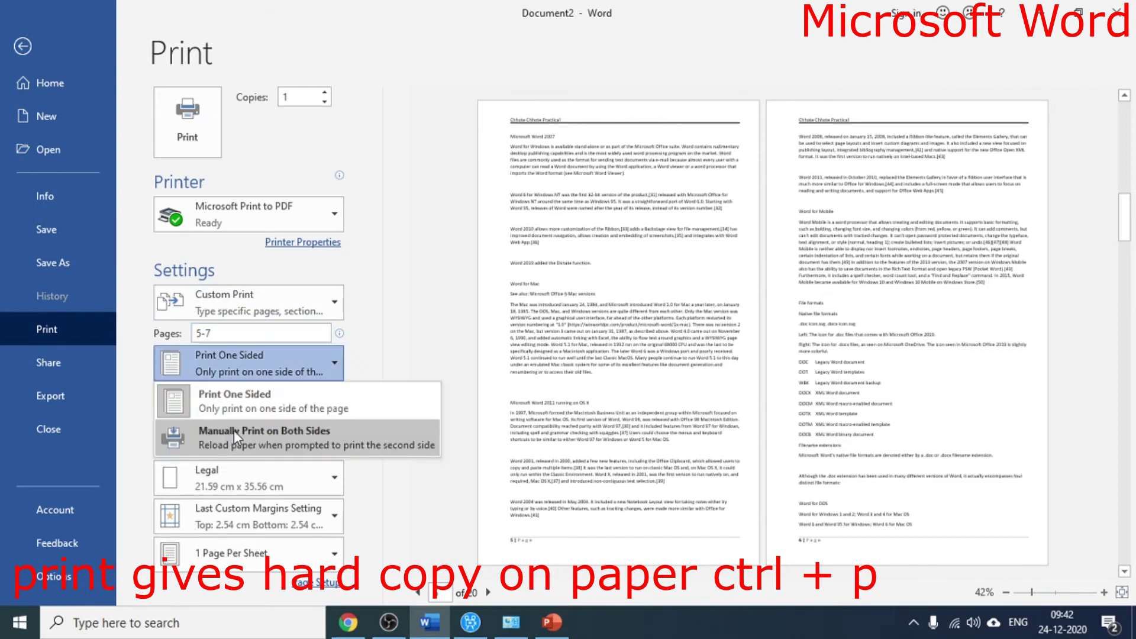
click(403, 357)
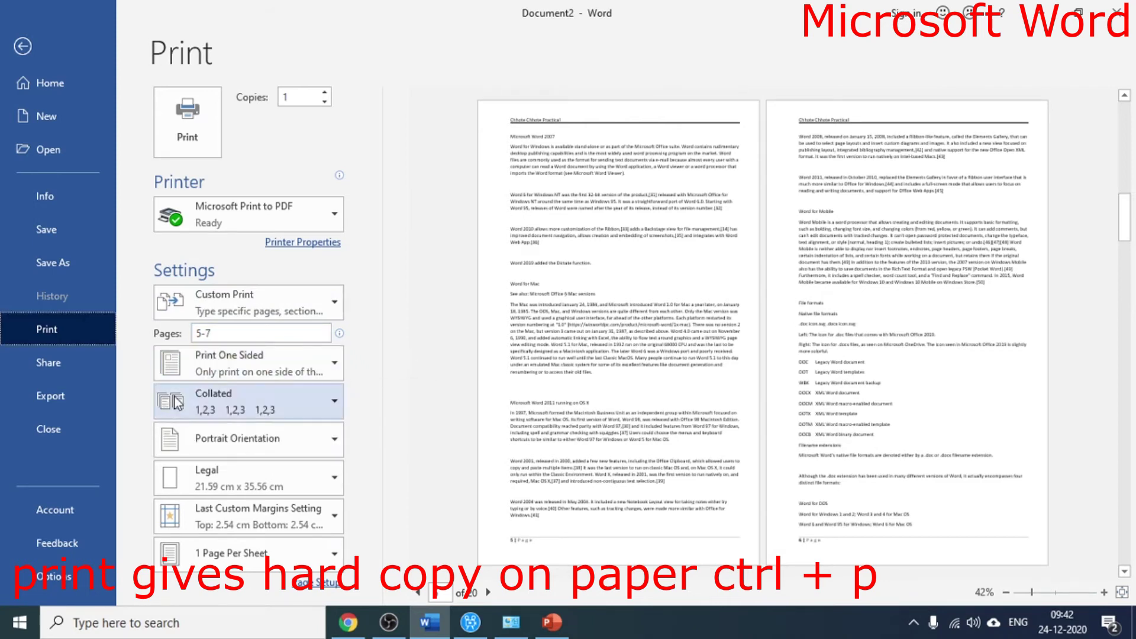
click(219, 365)
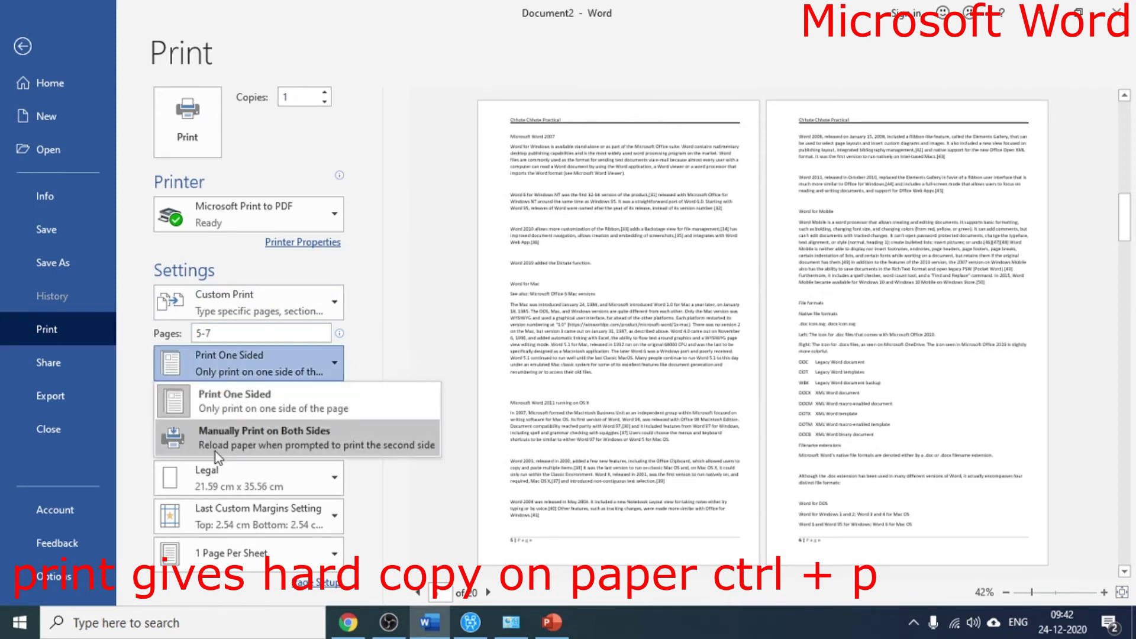
click(245, 436)
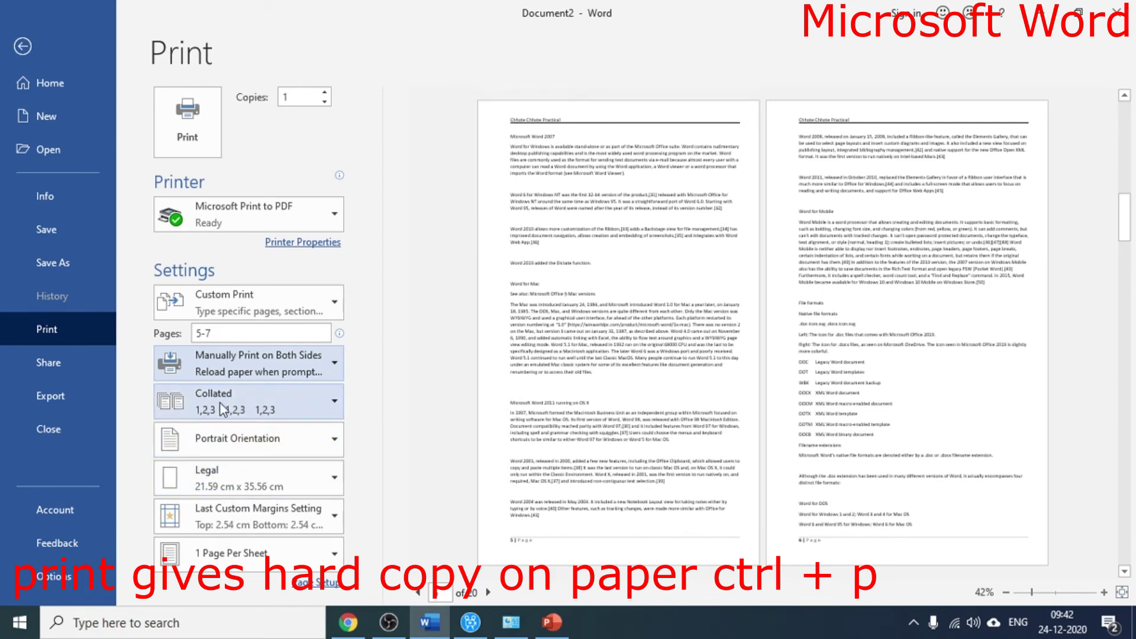
Set the copy count to 3, keeping the 5-7 page range
click(295, 96)
text(3)
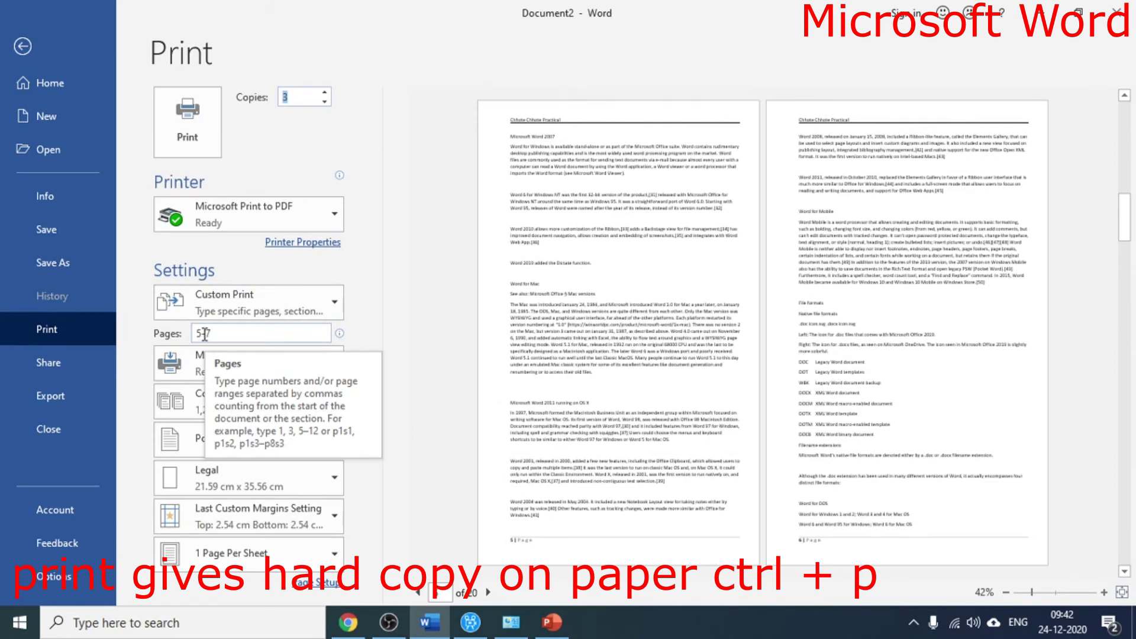
click(207, 335)
click(250, 278)
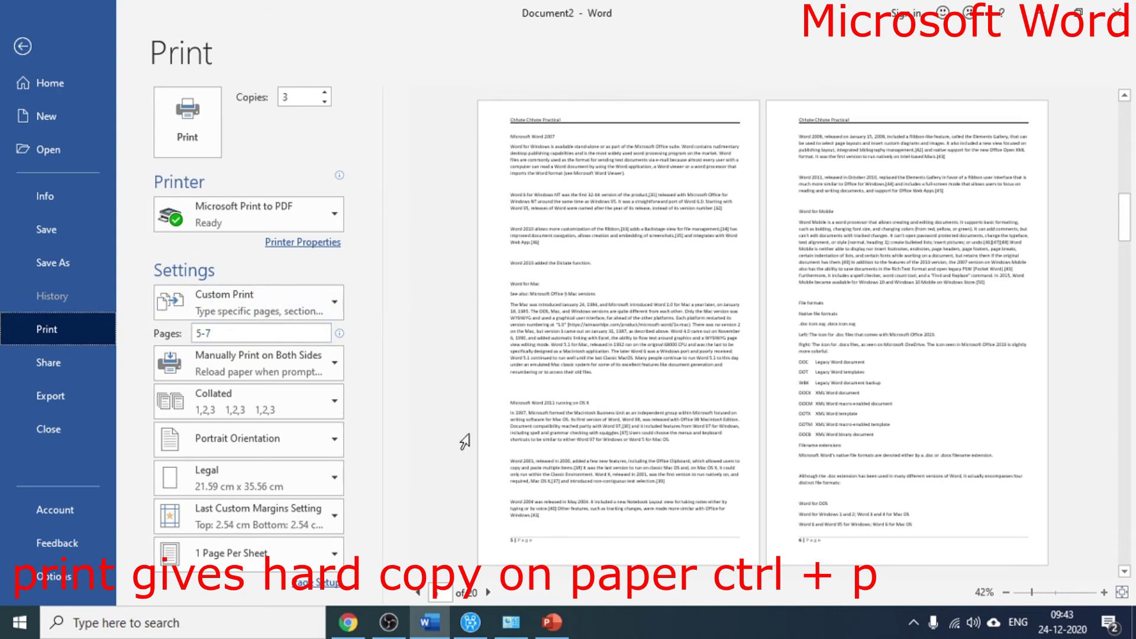
Keep Microsoft Print to PDF as the printer and print the selected pages
click(332, 215)
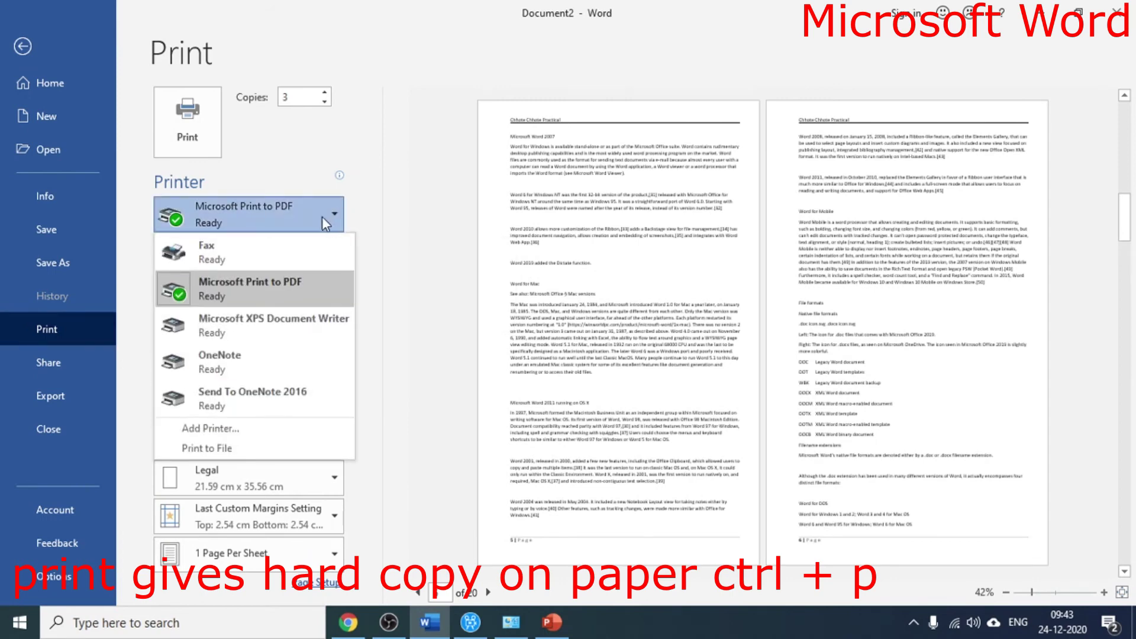
click(322, 217)
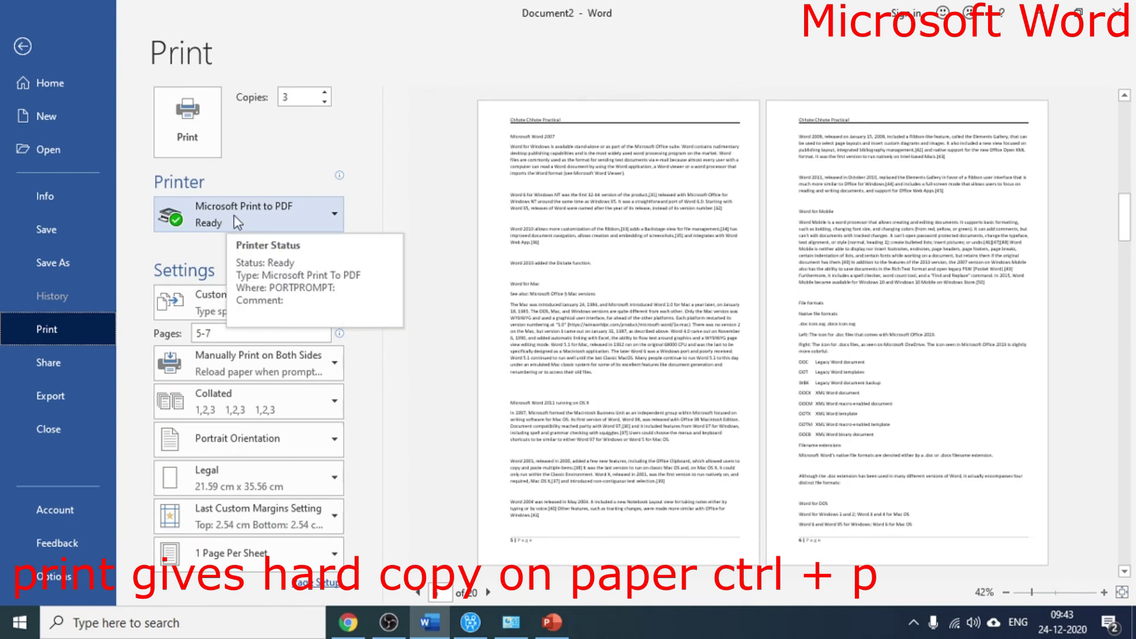
click(189, 136)
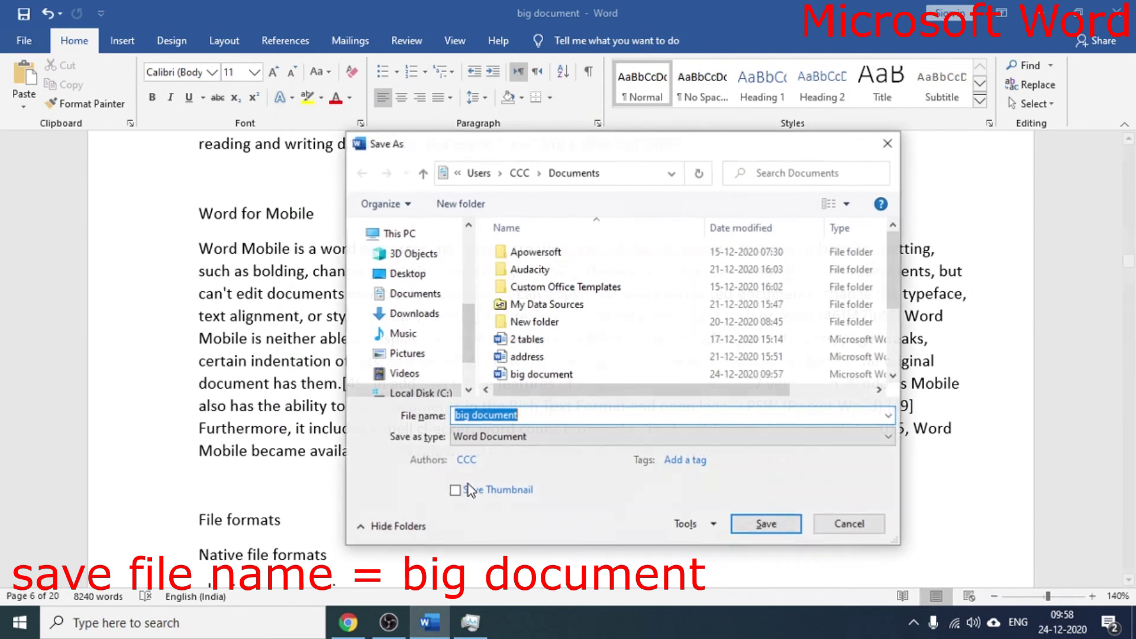
Save the file in Documents as 'big document' in Word Document format
text(big d)
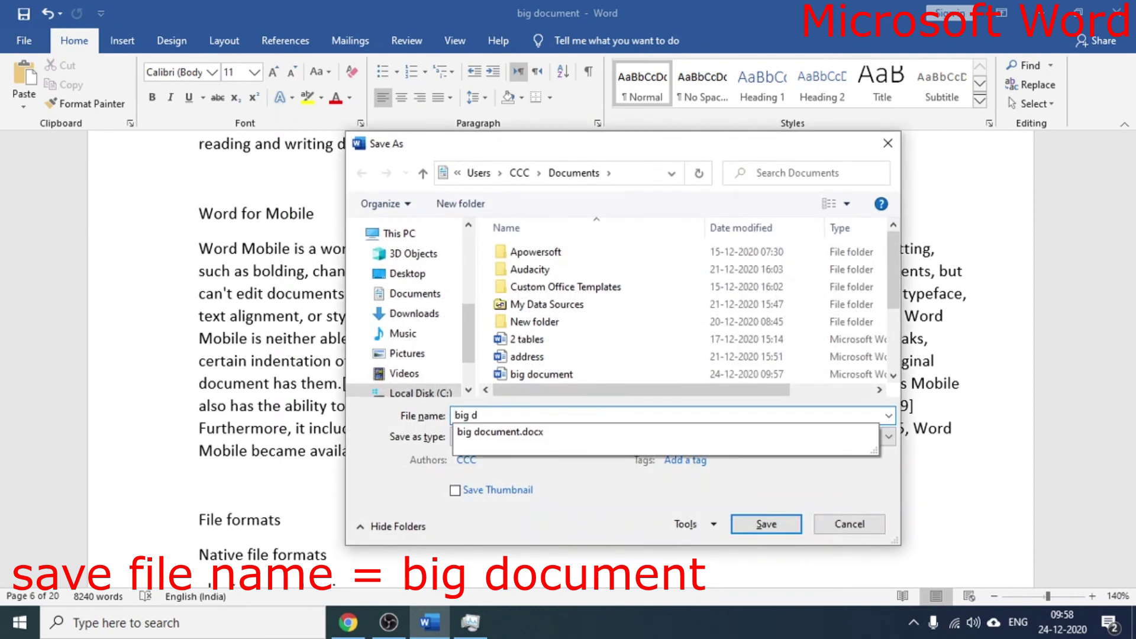
text(ocu)
text(ment)
click(589, 477)
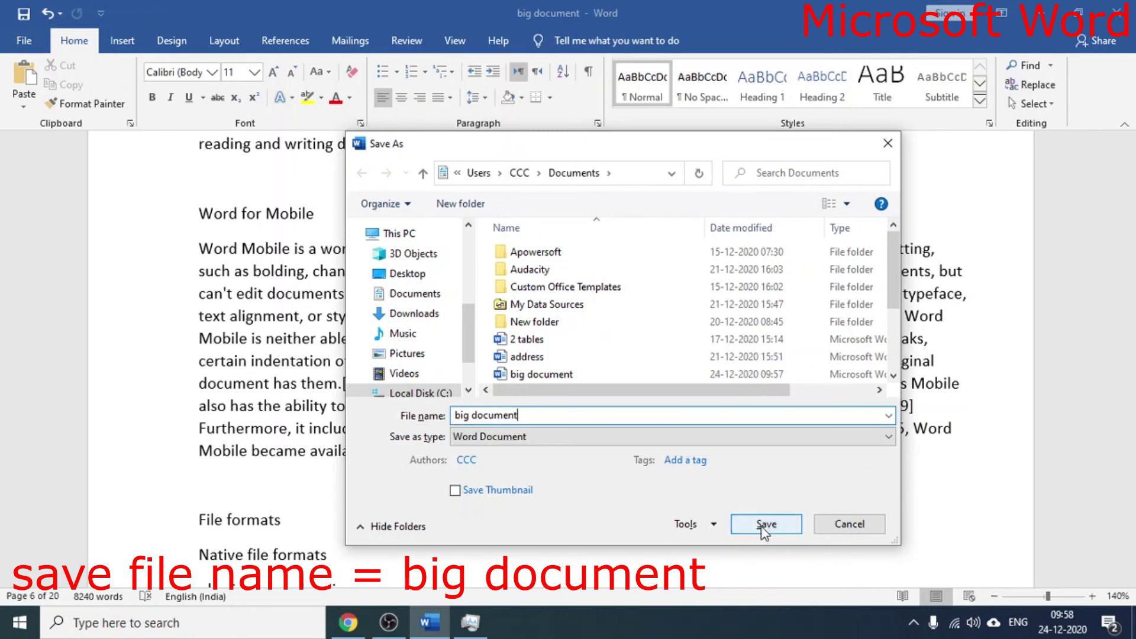